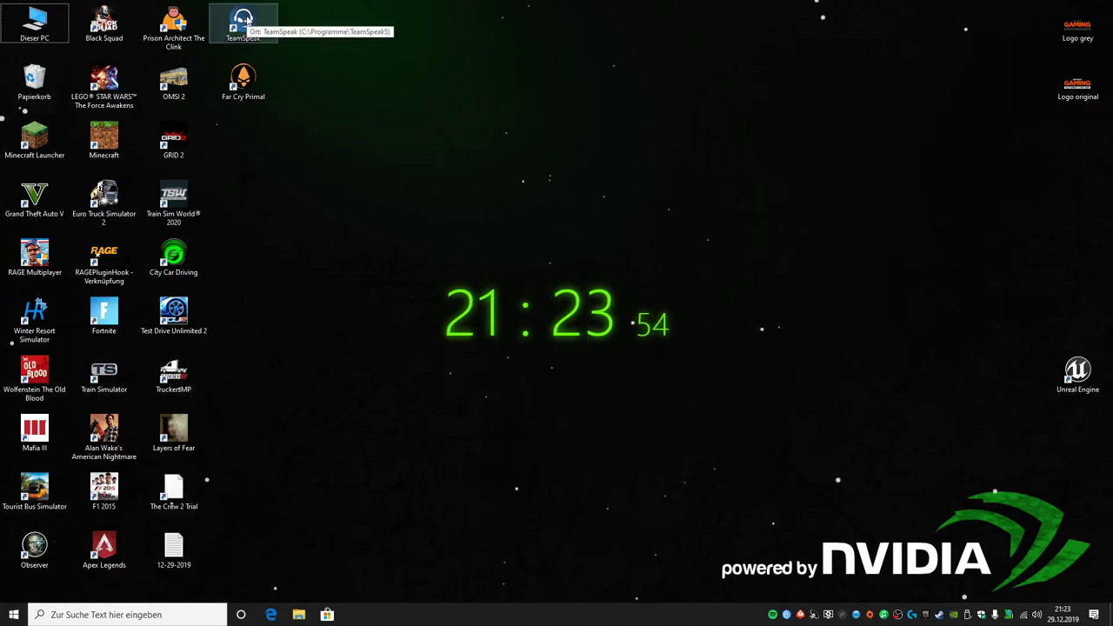
Step: Launch TeamSpeak to check its Beta Access screen, then close the client
{"action": "double_click", "coordinate": [243, 20]}
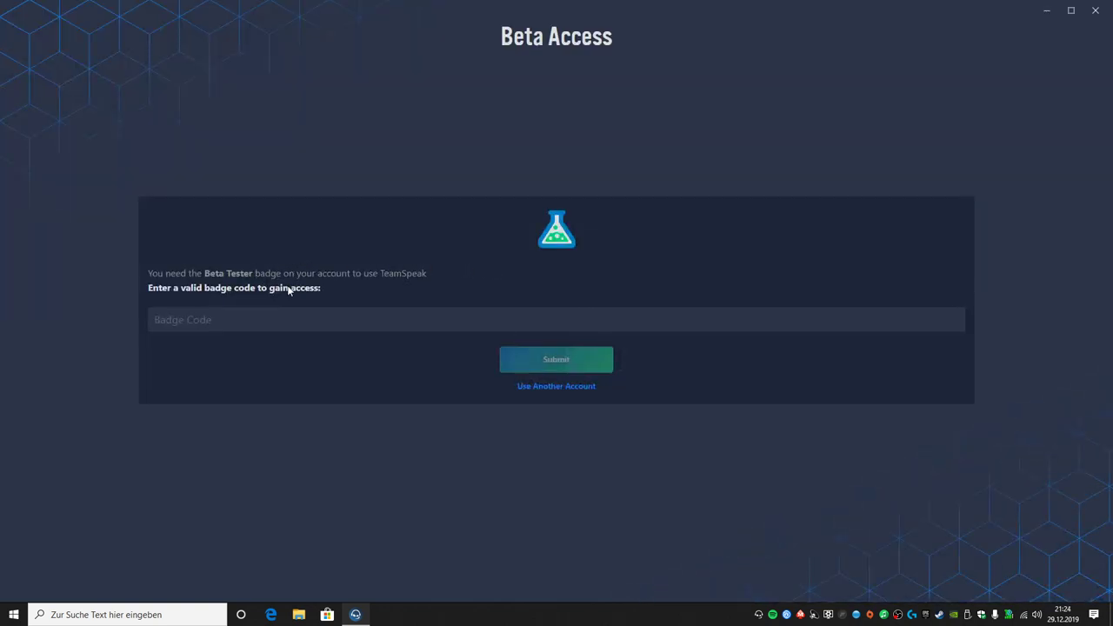
{"action": "left_click", "coordinate": [1102, 11]}
Step: Open the Ciphers.Pw archive from the Downloads folder and dismiss the WinRAR trial notice
{"action": "double_click", "coordinate": [35, 21]}
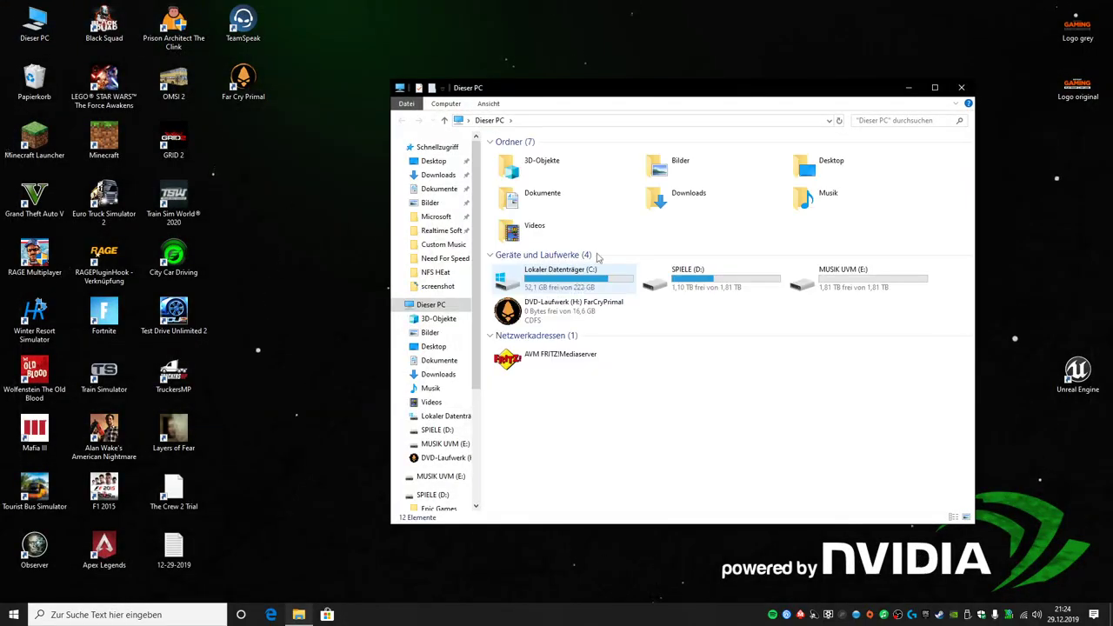
{"action": "double_click", "coordinate": [680, 193]}
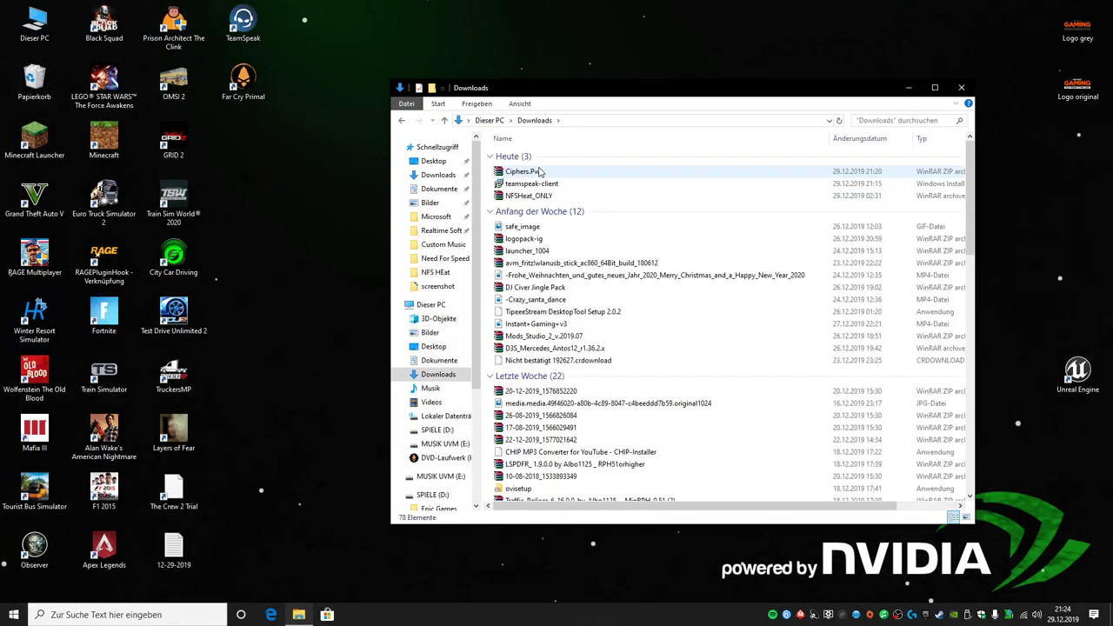
{"action": "left_click", "coordinate": [534, 172]}
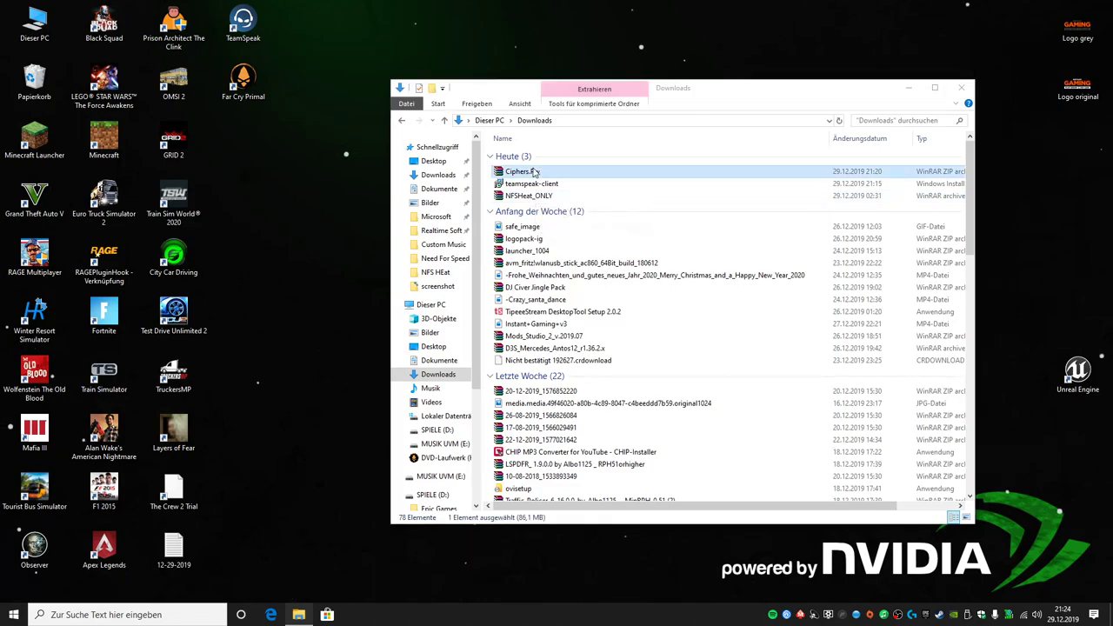
{"action": "double_click", "coordinate": [534, 173]}
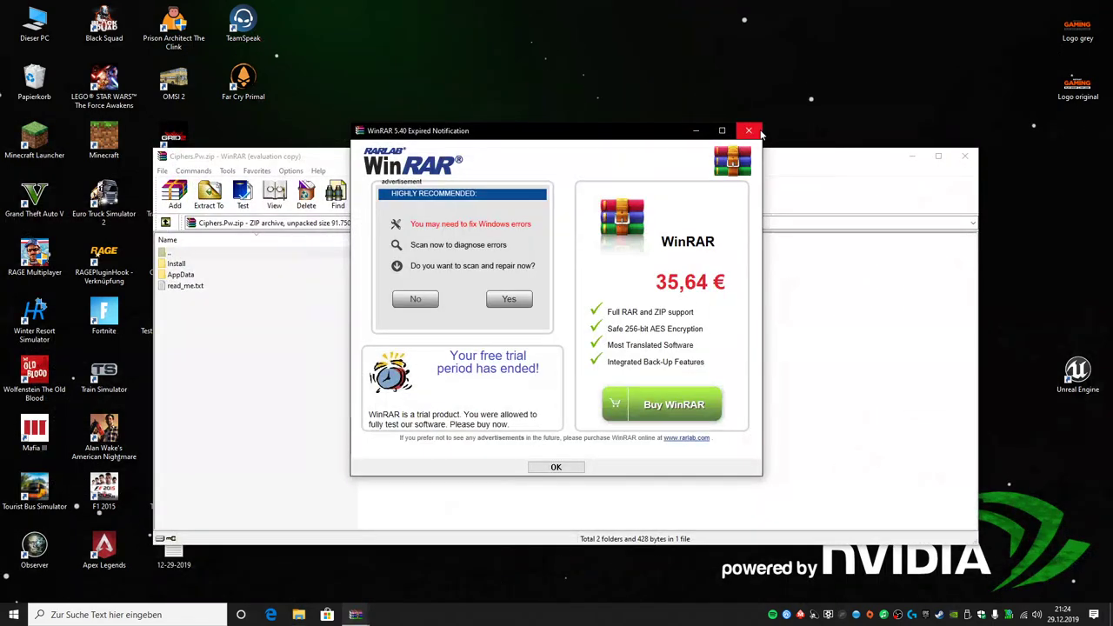
{"action": "left_click", "coordinate": [758, 131]}
Step: Look into the archive's Install folder, and open its AppData folder with the database files
{"action": "left_click", "coordinate": [204, 263]}
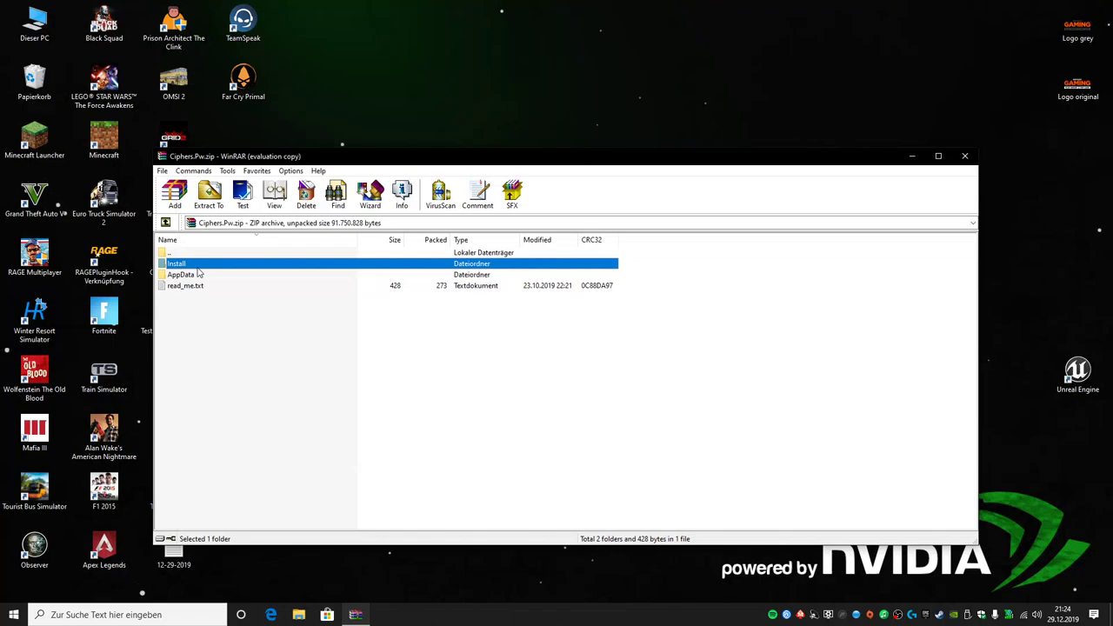
{"action": "double_click", "coordinate": [221, 266]}
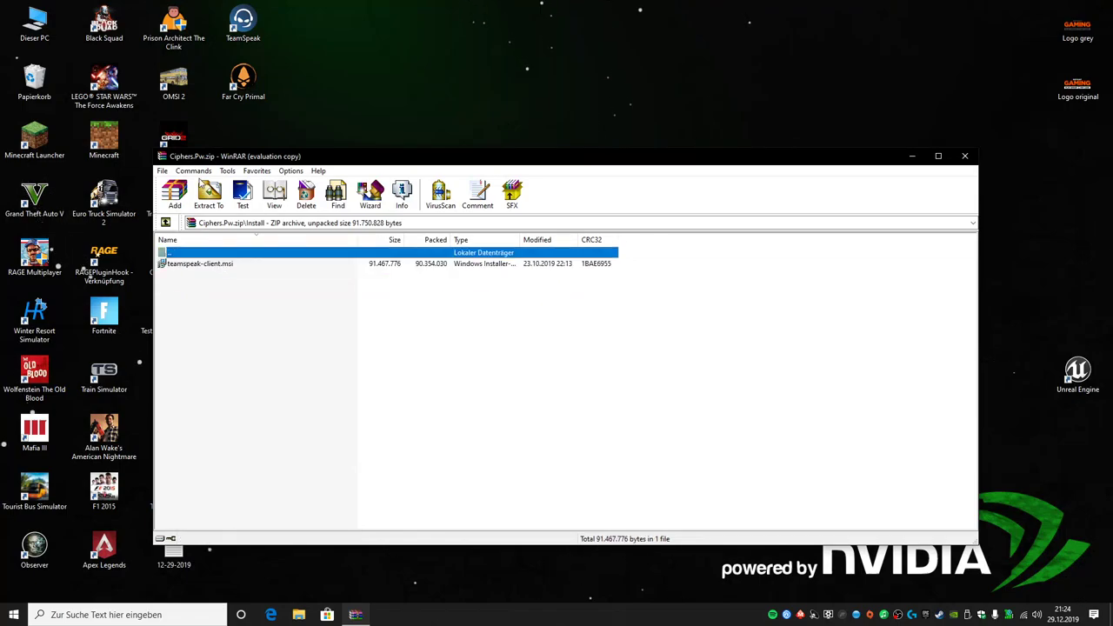
{"action": "double_click", "coordinate": [220, 255]}
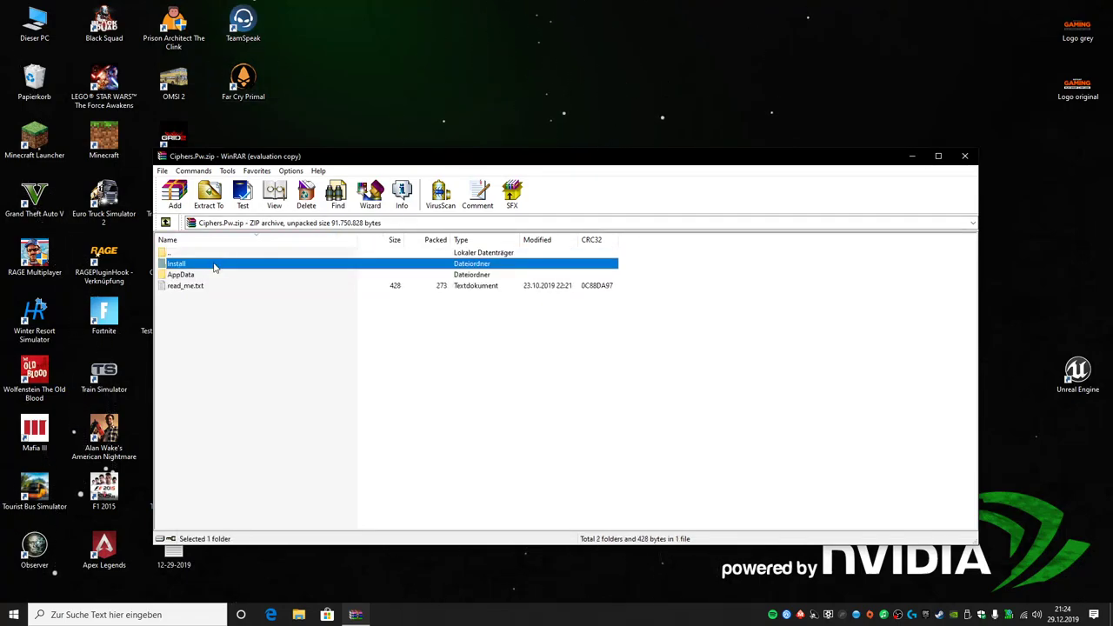
{"action": "double_click", "coordinate": [201, 264]}
{"action": "left_click", "coordinate": [220, 275]}
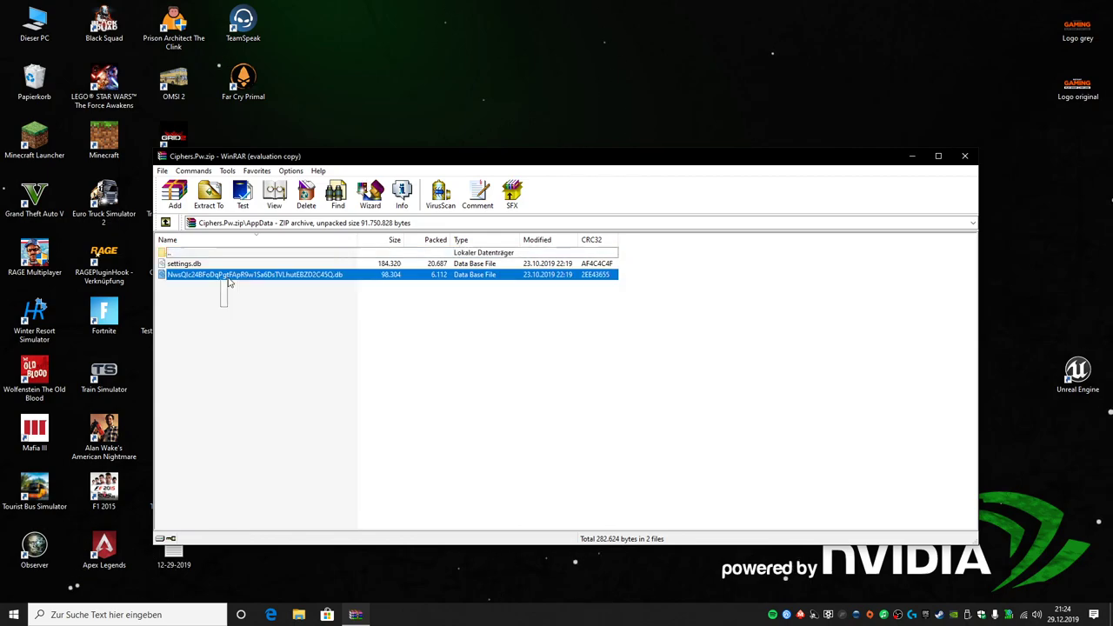
{"action": "key", "text": "ctrl+a"}
{"action": "left_click", "coordinate": [261, 338]}
Step: Find %appdata% with the Windows search and open the Roaming folder
{"action": "left_click", "coordinate": [182, 619]}
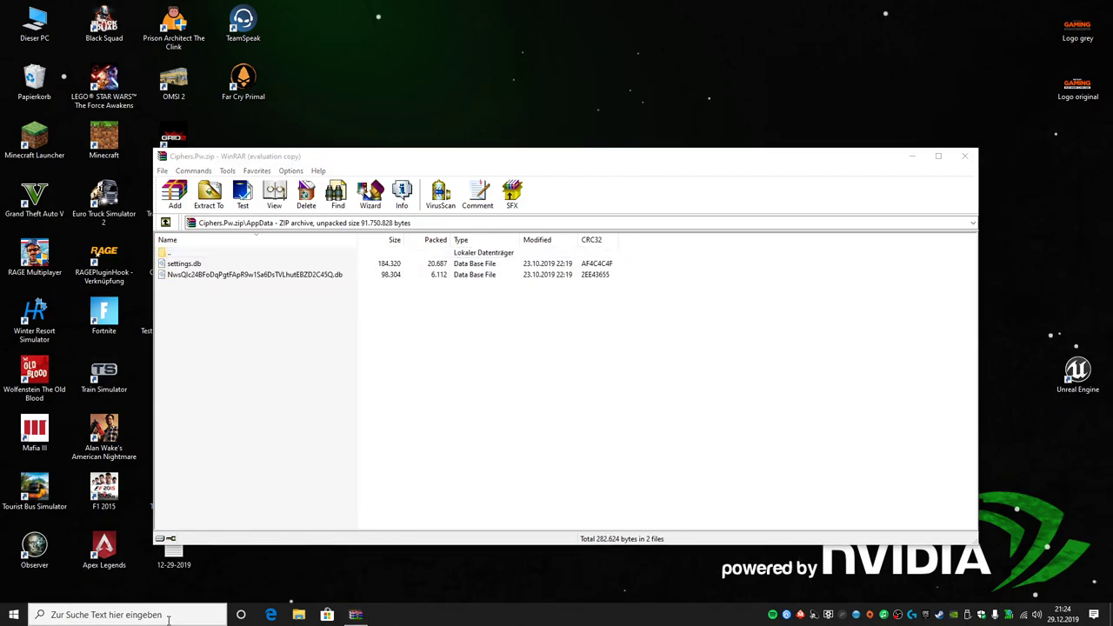
{"action": "type", "text": "%a"}
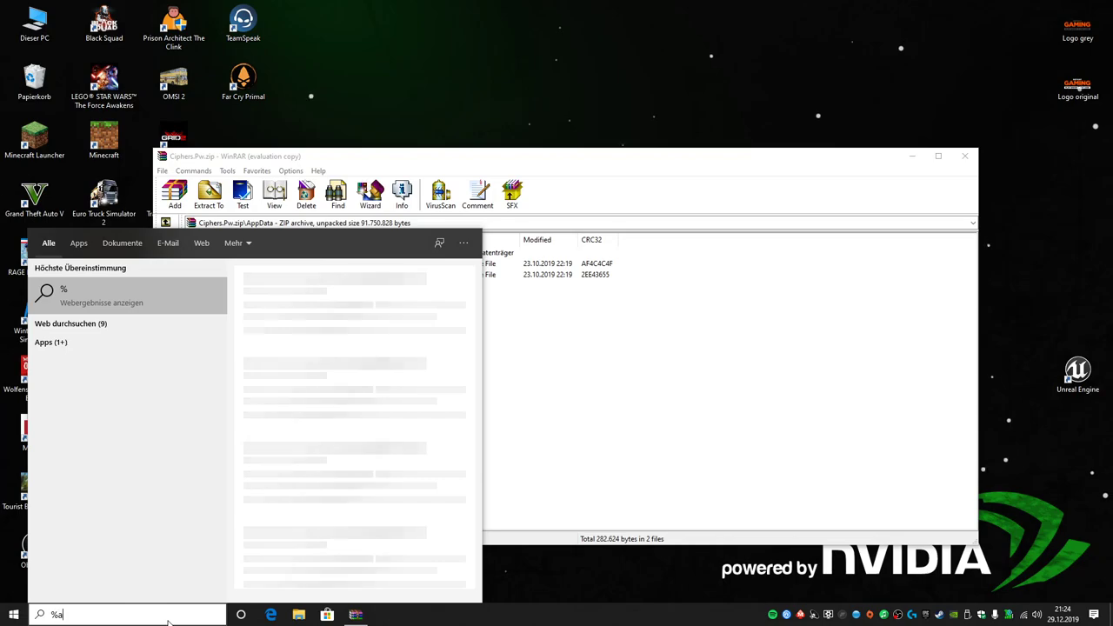
{"action": "type", "text": "ppdata%"}
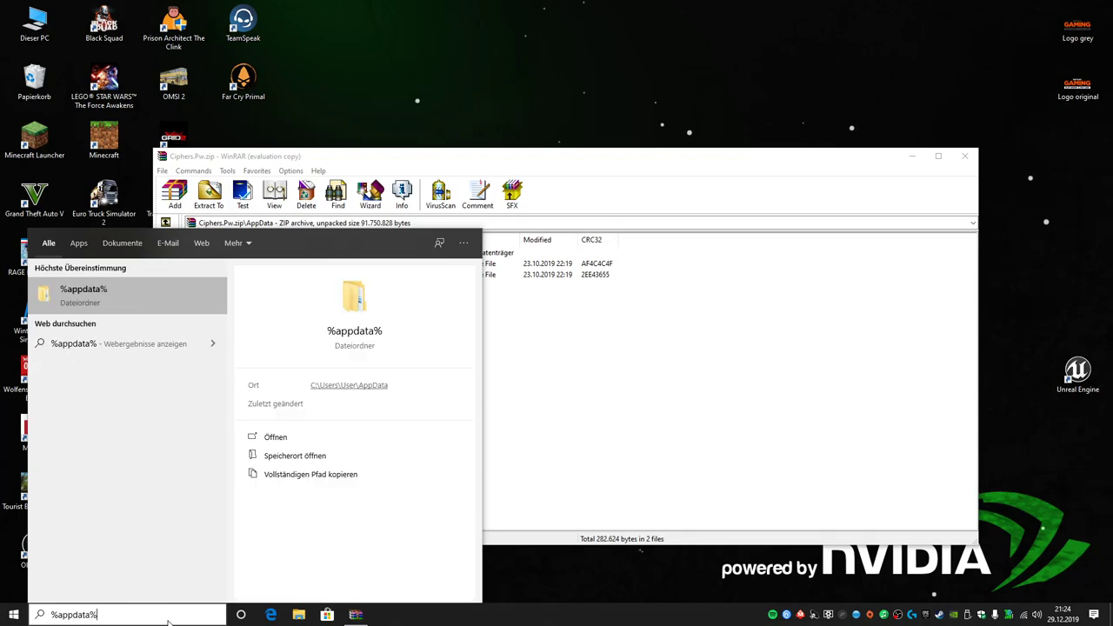
{"action": "key", "text": "Return"}
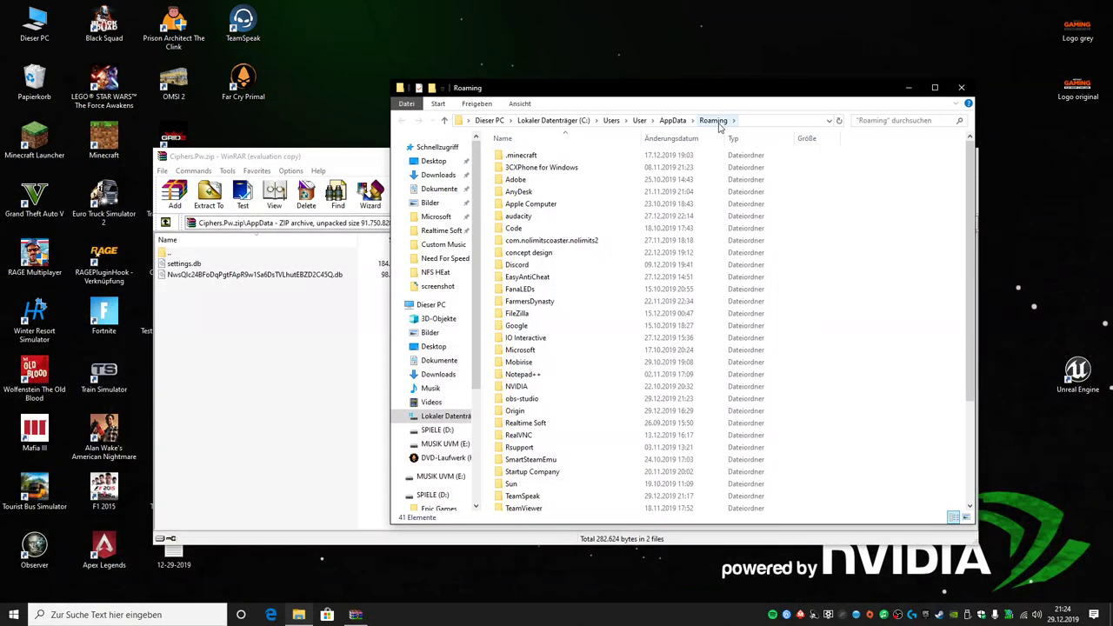
Step: Open the Default subfolder of the TeamSpeak folder within Roaming
{"action": "left_click", "coordinate": [551, 422]}
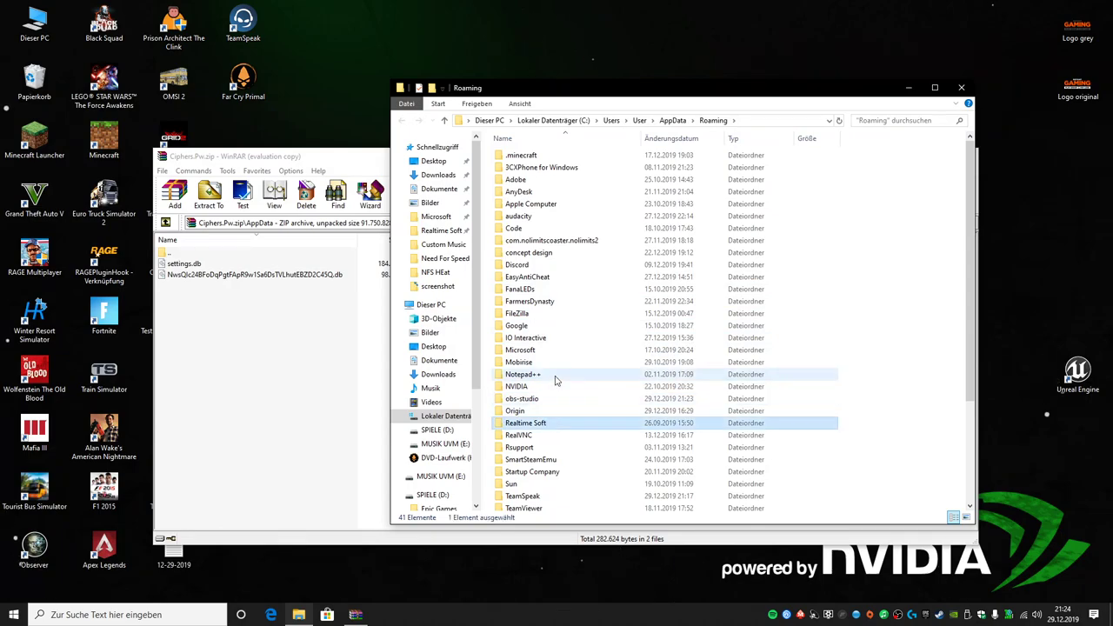
{"action": "scroll", "coordinate": [555, 442], "scroll_direction": "down", "scroll_amount": 1}
{"action": "double_click", "coordinate": [544, 480]}
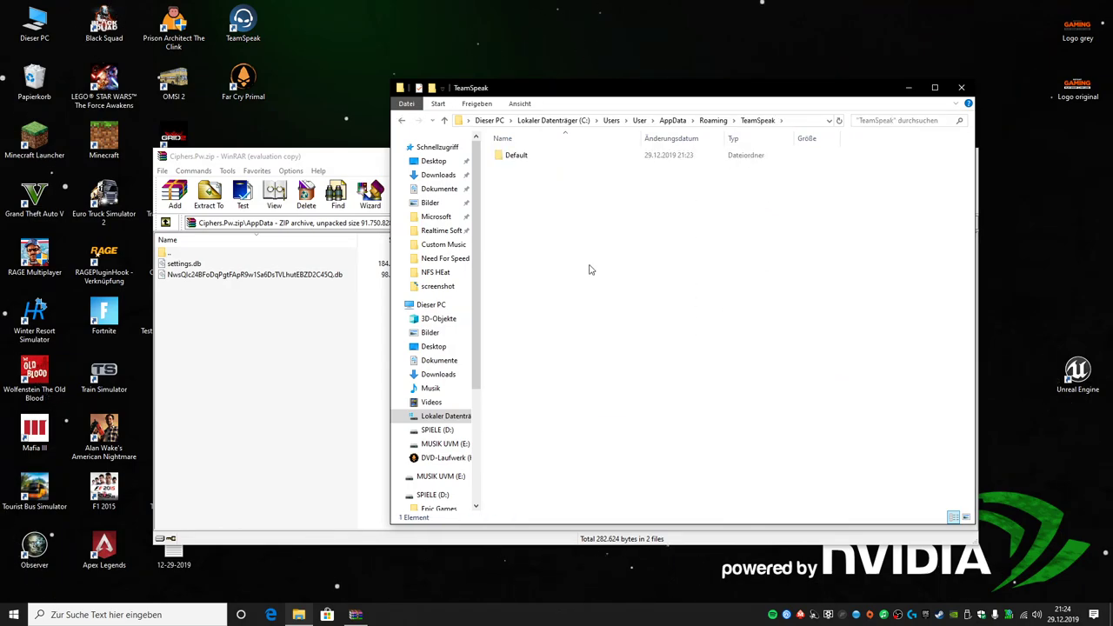
{"action": "double_click", "coordinate": [588, 156]}
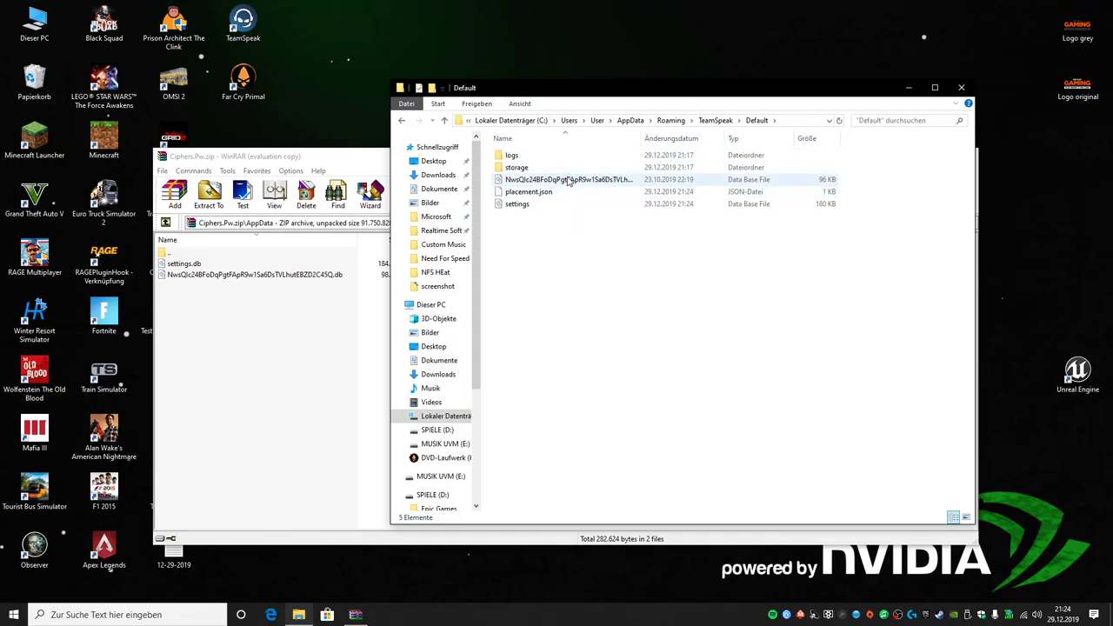
Step: Delete the settings database and the database file with the long random name from the Default folder
{"action": "left_click", "coordinate": [565, 203]}
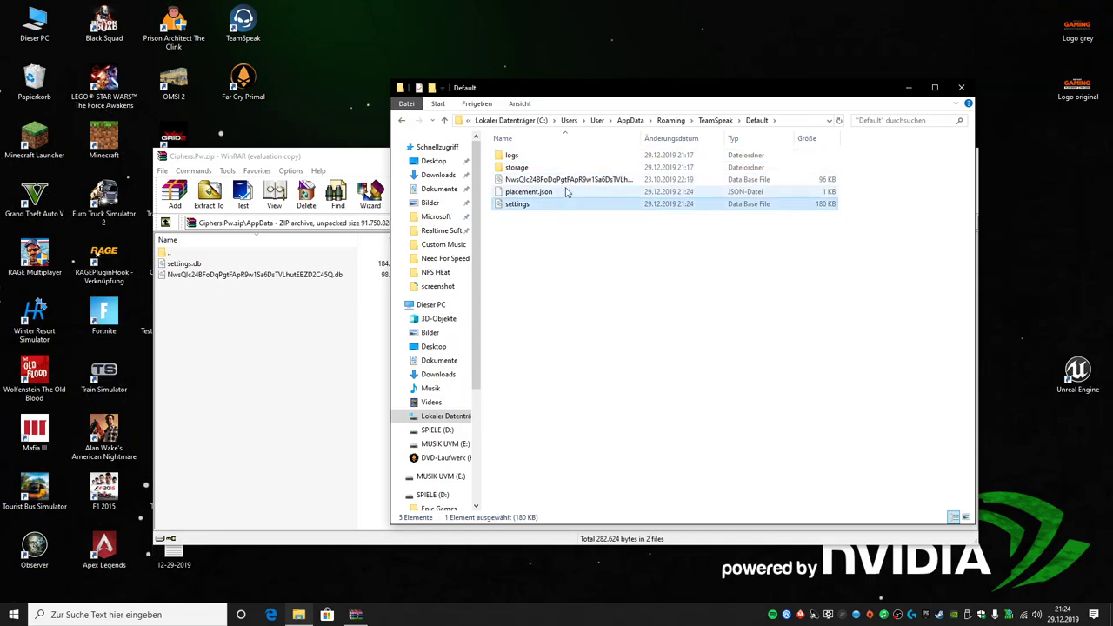
{"action": "left_click", "coordinate": [568, 183], "text": "ctrl"}
{"action": "key", "text": "Delete"}
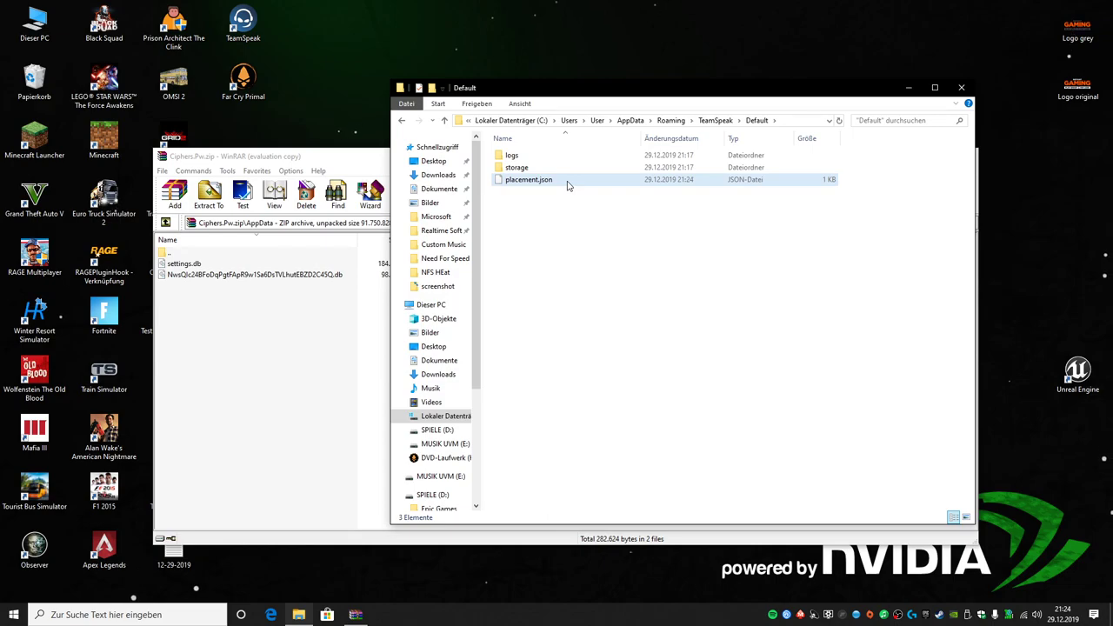
Step: Copy both database files from the archive's AppData folder into TeamSpeak's Default folder, and close both windows
{"action": "left_click", "coordinate": [208, 287]}
{"action": "key", "text": "ctrl+a"}
{"action": "left_click_drag", "start_coordinate": [449, 162], "coordinate": [493, 305]}
{"action": "left_click_drag", "start_coordinate": [411, 409], "coordinate": [587, 240]}
{"action": "left_click", "coordinate": [552, 252]}
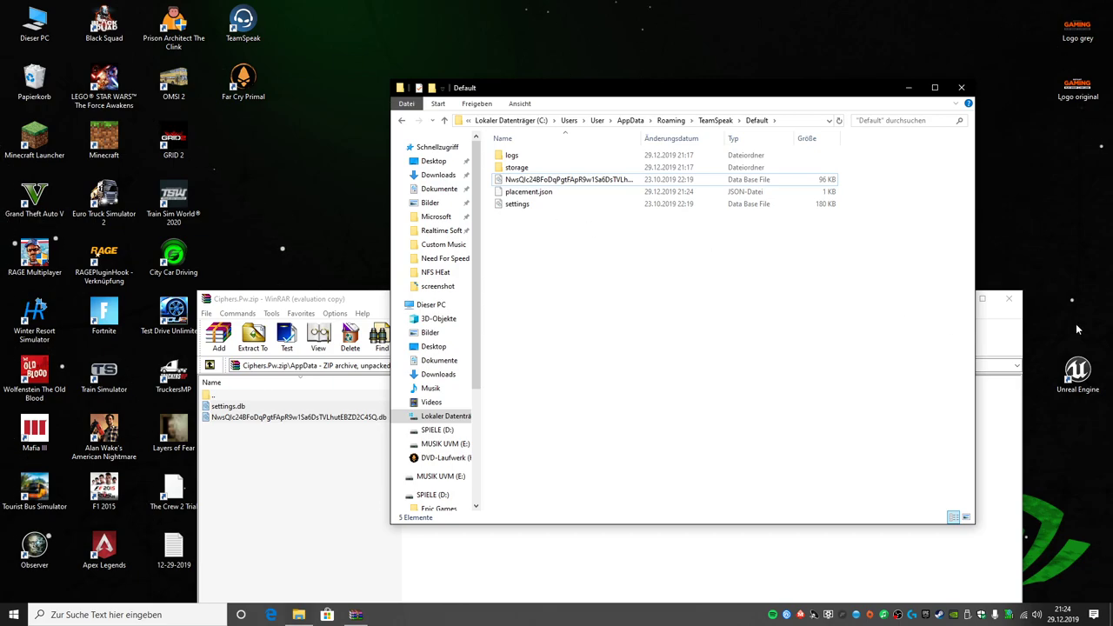
{"action": "left_click", "coordinate": [1008, 299]}
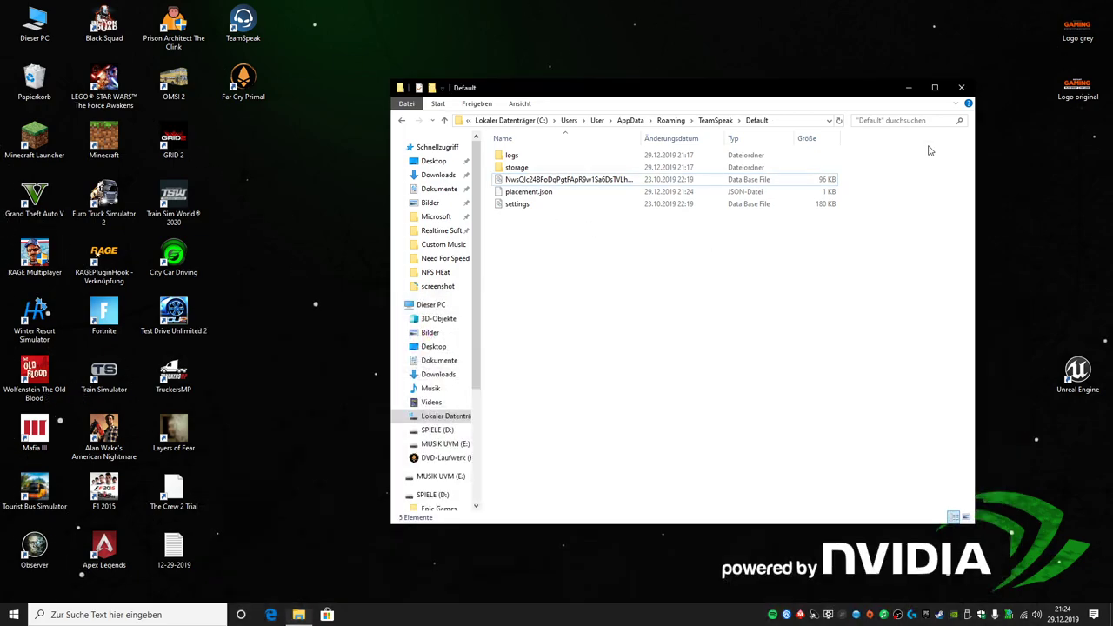
{"action": "left_click", "coordinate": [961, 88]}
Step: Relaunch TeamSpeak, go through the updated terms and conditions to the end, and accept them
{"action": "double_click", "coordinate": [242, 22]}
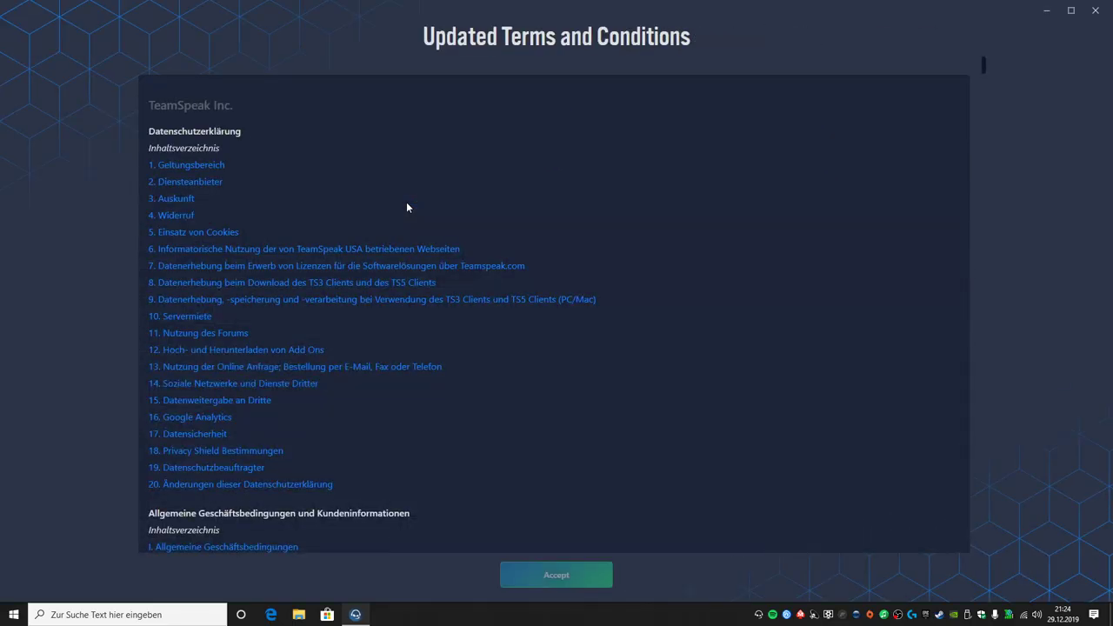
{"action": "scroll", "coordinate": [600, 322], "scroll_direction": "down", "scroll_amount": 4}
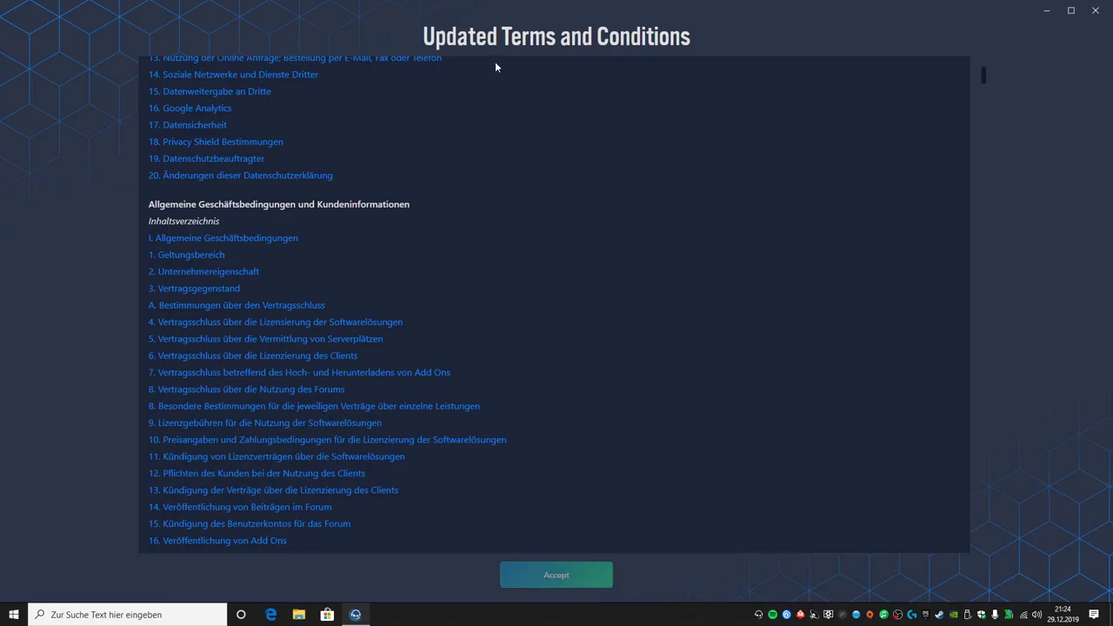
{"action": "scroll", "coordinate": [608, 200], "scroll_direction": "down", "scroll_amount": 20}
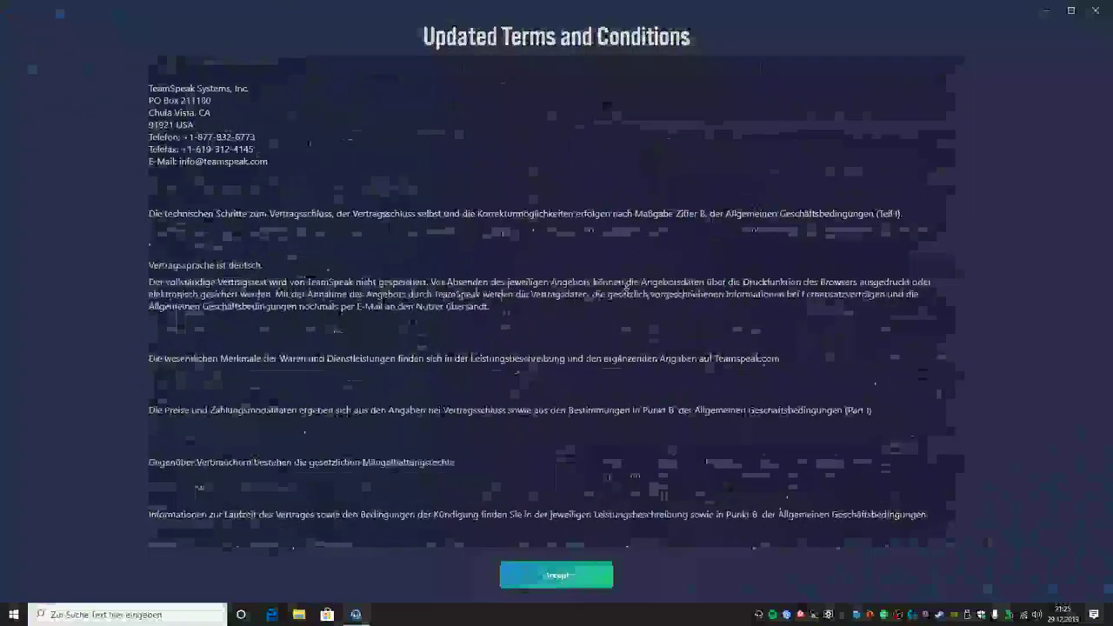
{"action": "left_click", "coordinate": [540, 587]}
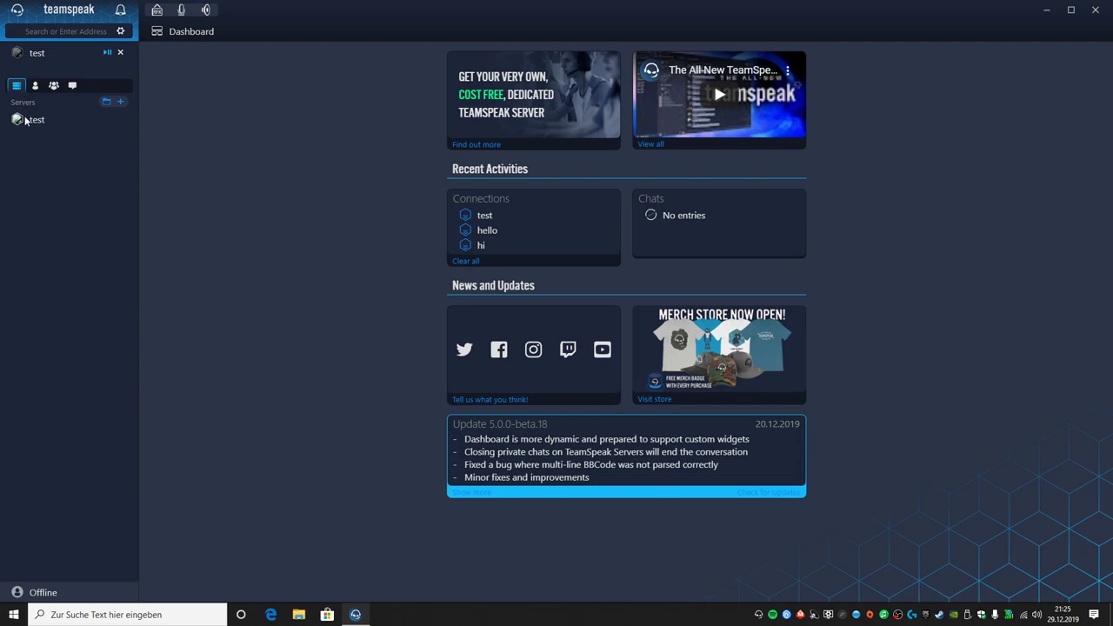
Step: View the test server entry, return to the dashboard, and open the client's settings
{"action": "left_click", "coordinate": [55, 53]}
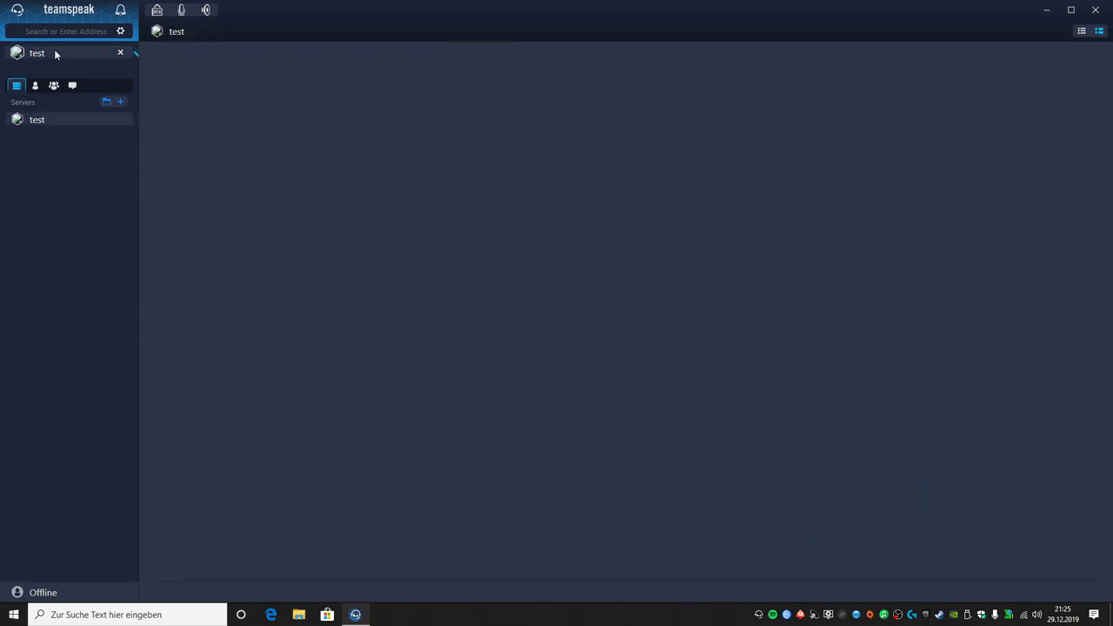
{"action": "left_click", "coordinate": [17, 9]}
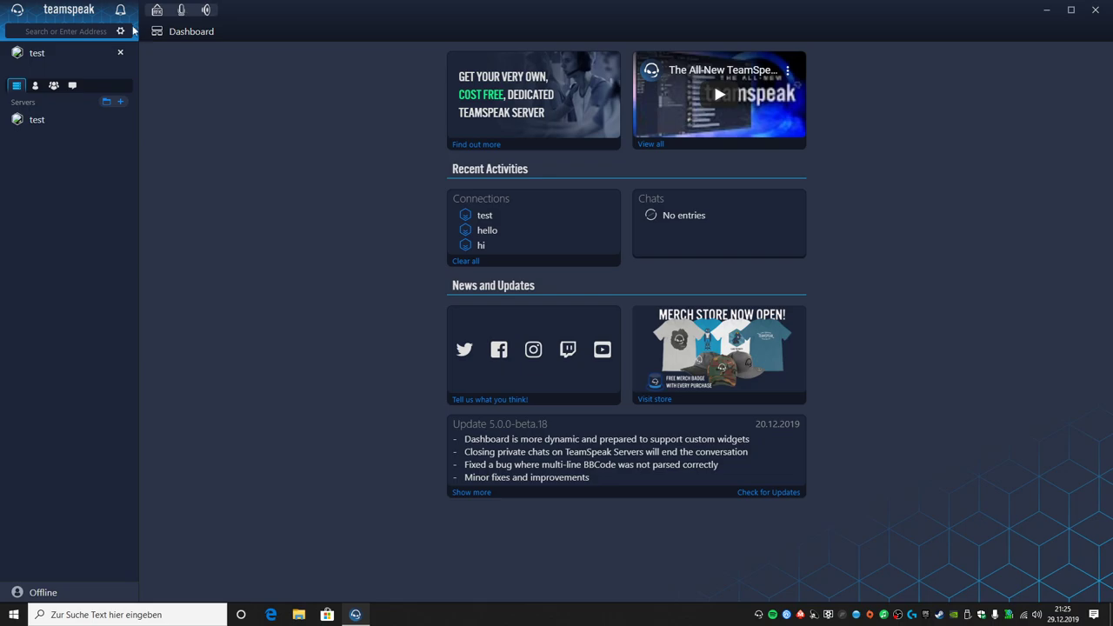
{"action": "left_click", "coordinate": [121, 32]}
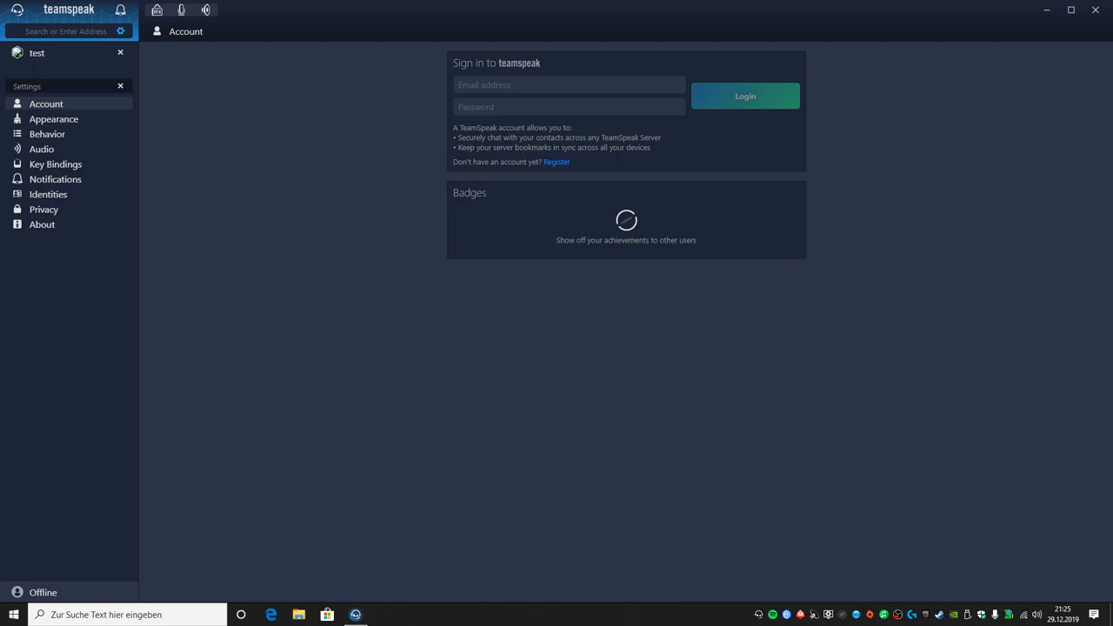
Step: Arrange the new TeamSpeak client and the TeamSpeak 3 window side by side
{"action": "key", "text": "super+Left"}
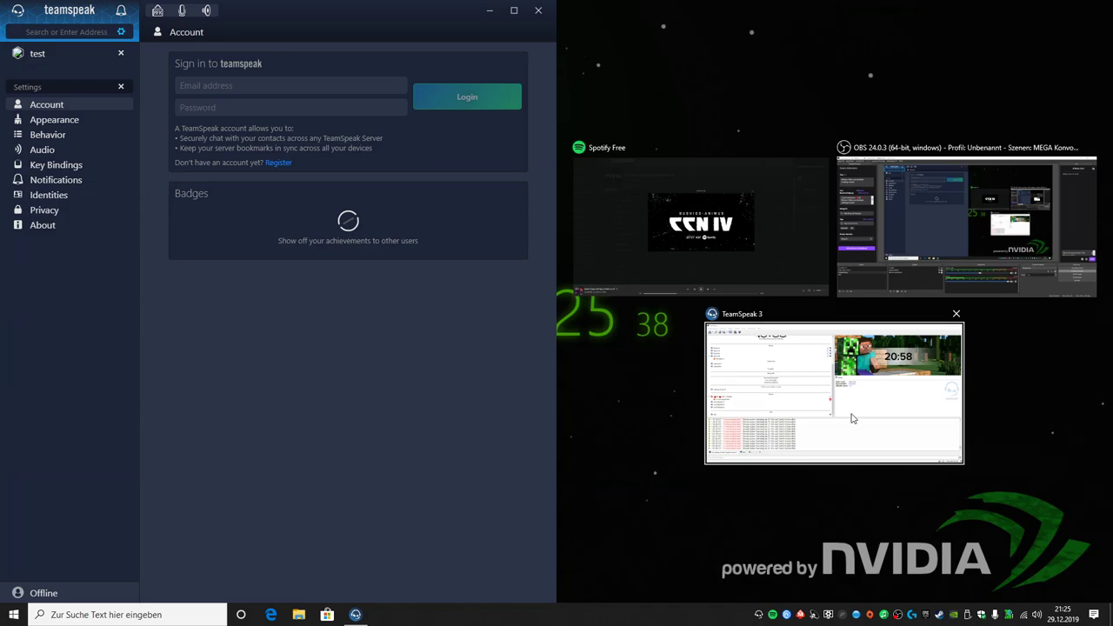
{"action": "left_click", "coordinate": [868, 419]}
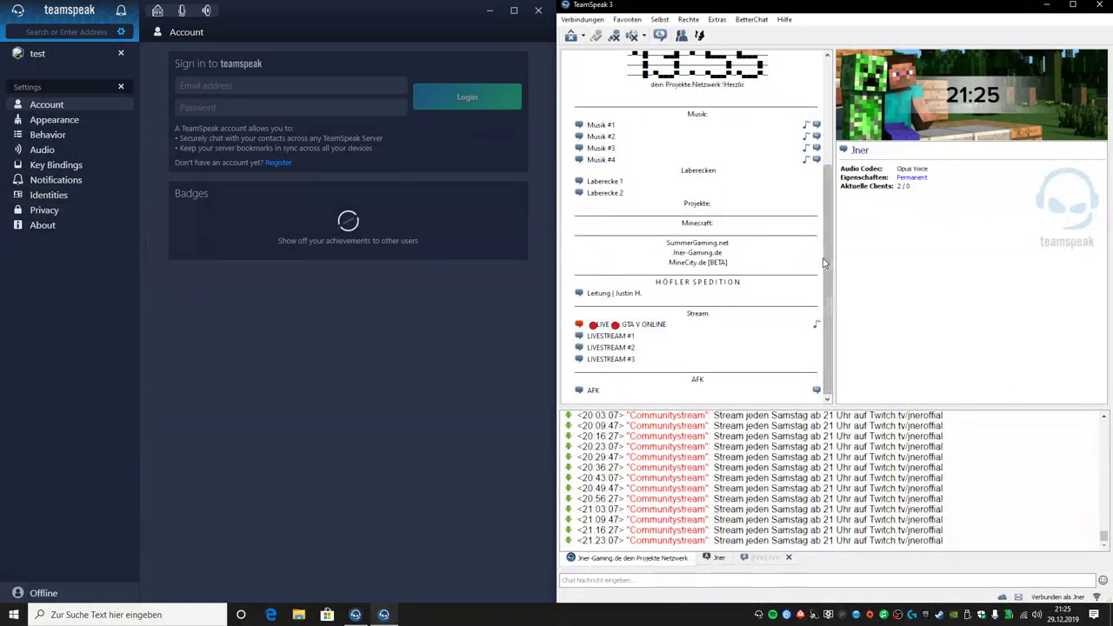
{"action": "left_click", "coordinate": [422, 365]}
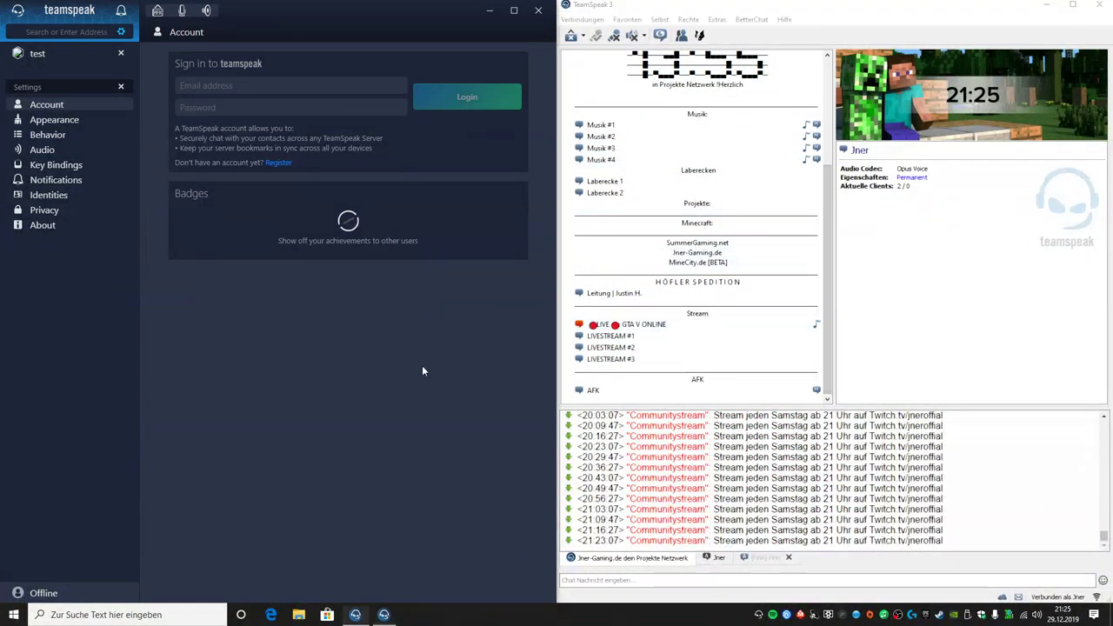
Step: Review the new client's Appearance settings, switching Use Compact Chat on to preview it and off again
{"action": "left_click", "coordinate": [80, 119]}
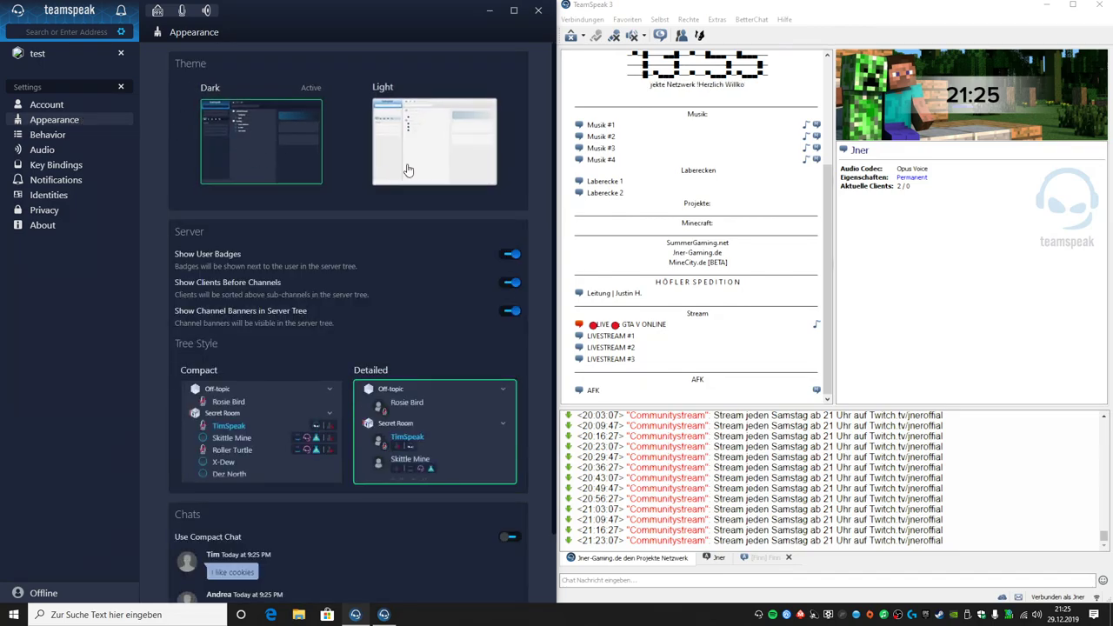
{"action": "scroll", "coordinate": [367, 260], "scroll_direction": "down", "scroll_amount": 2}
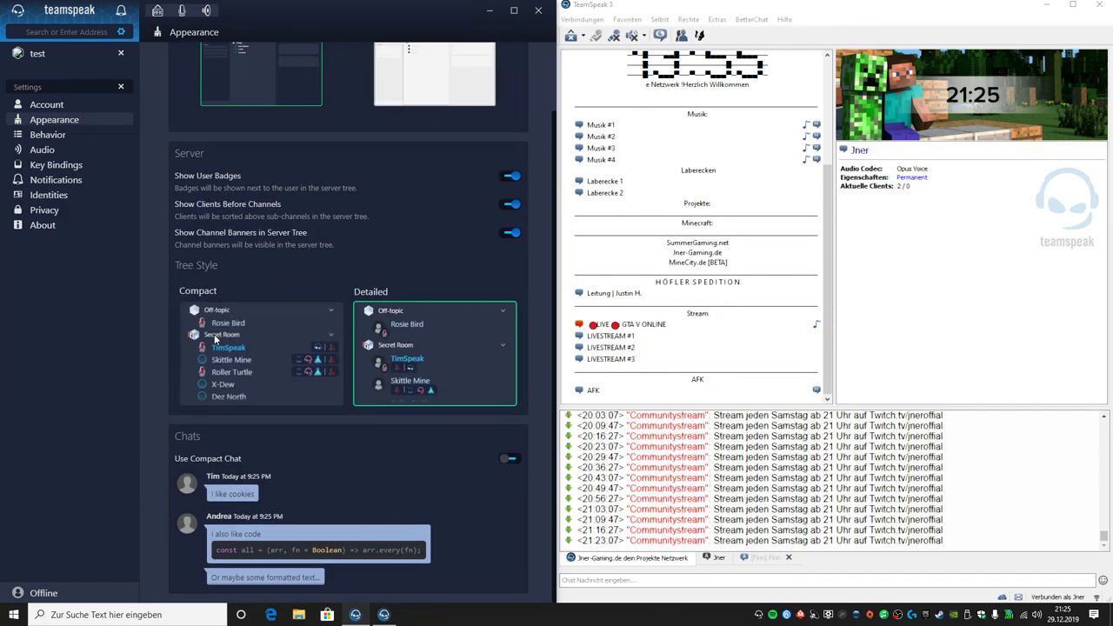
{"action": "left_click", "coordinate": [511, 460]}
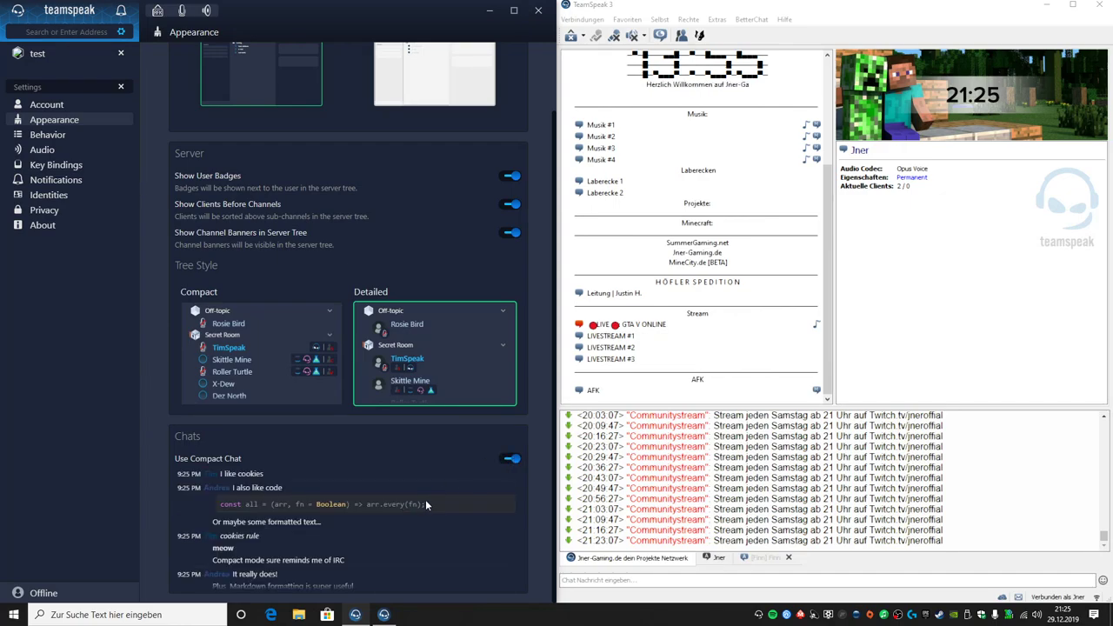
{"action": "left_click", "coordinate": [505, 460]}
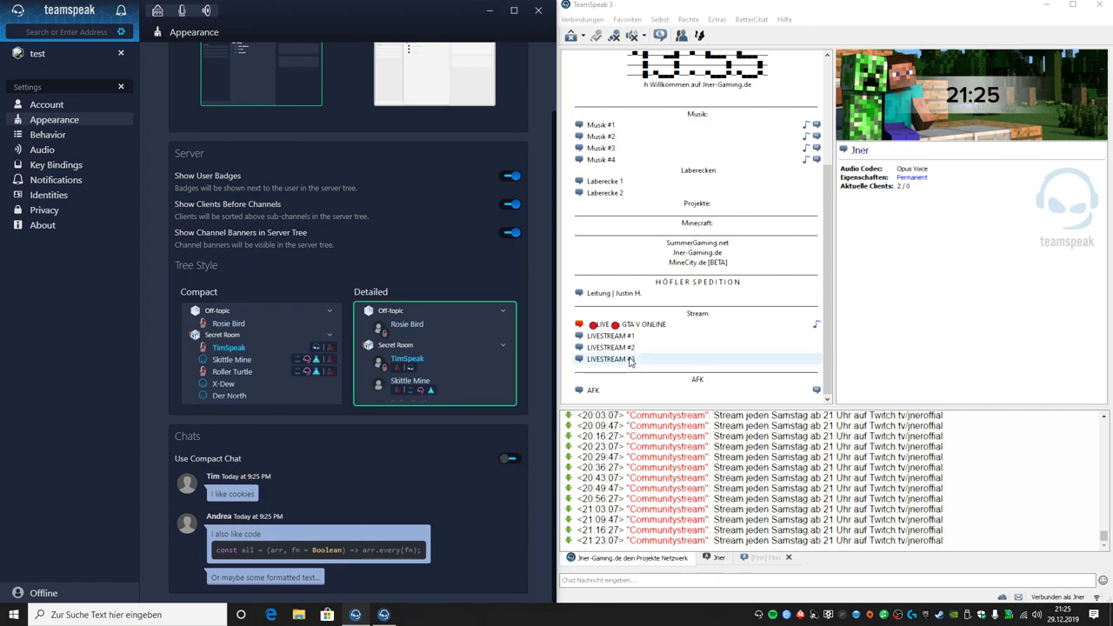
Step: Toggle the channel subscription mode for the TeamSpeak 3 server and view the new client's Behavior settings
{"action": "scroll", "coordinate": [638, 292], "scroll_direction": "up", "scroll_amount": 5}
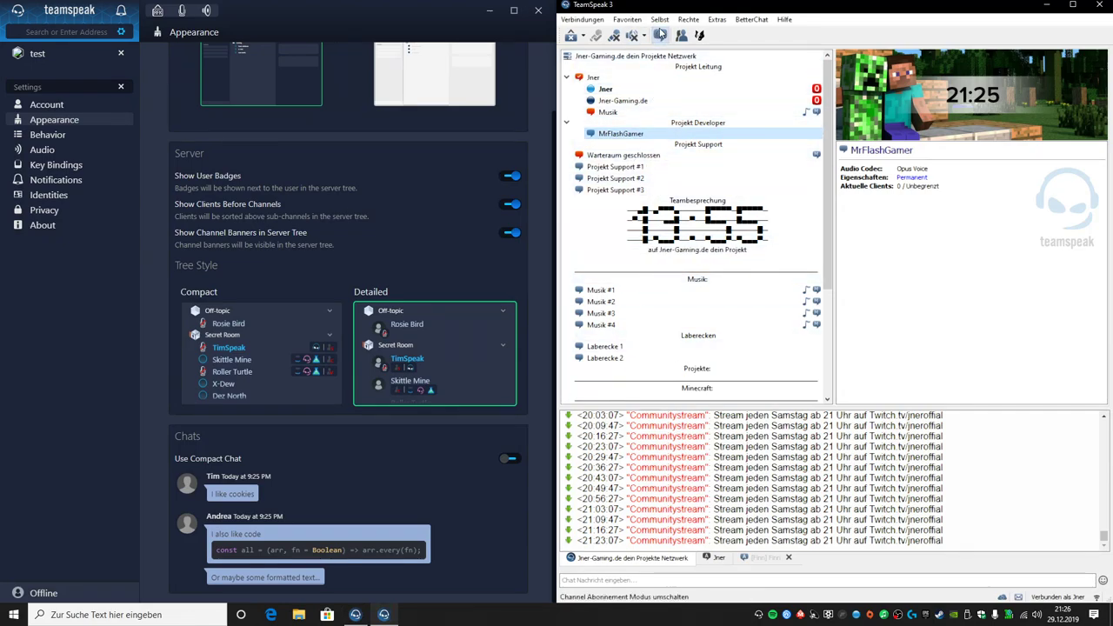
{"action": "left_click", "coordinate": [660, 35]}
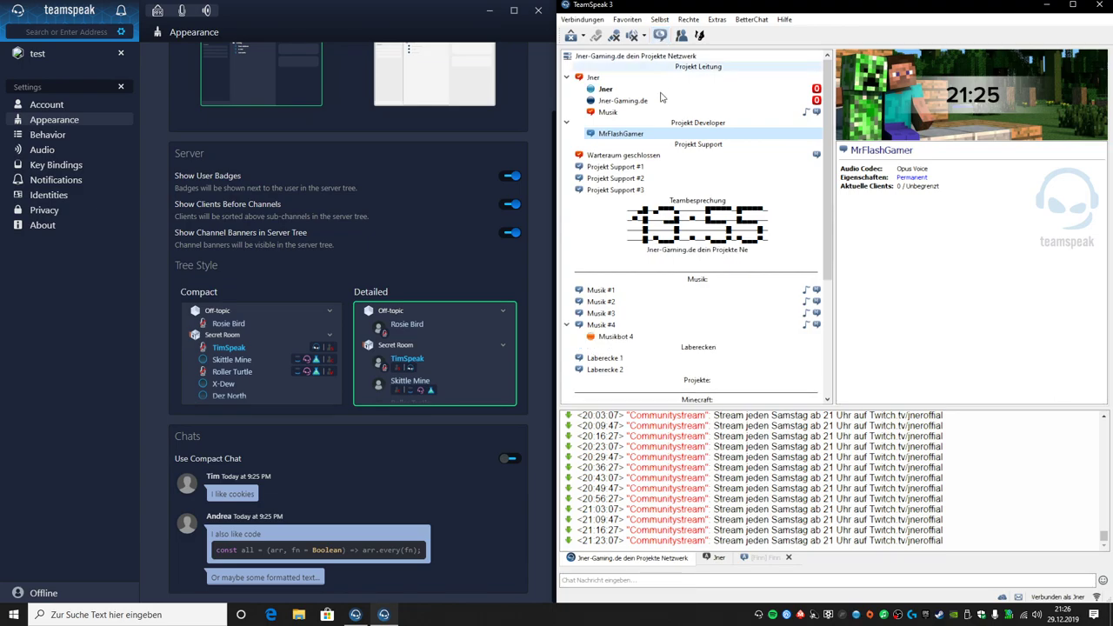
{"action": "left_click", "coordinate": [83, 132]}
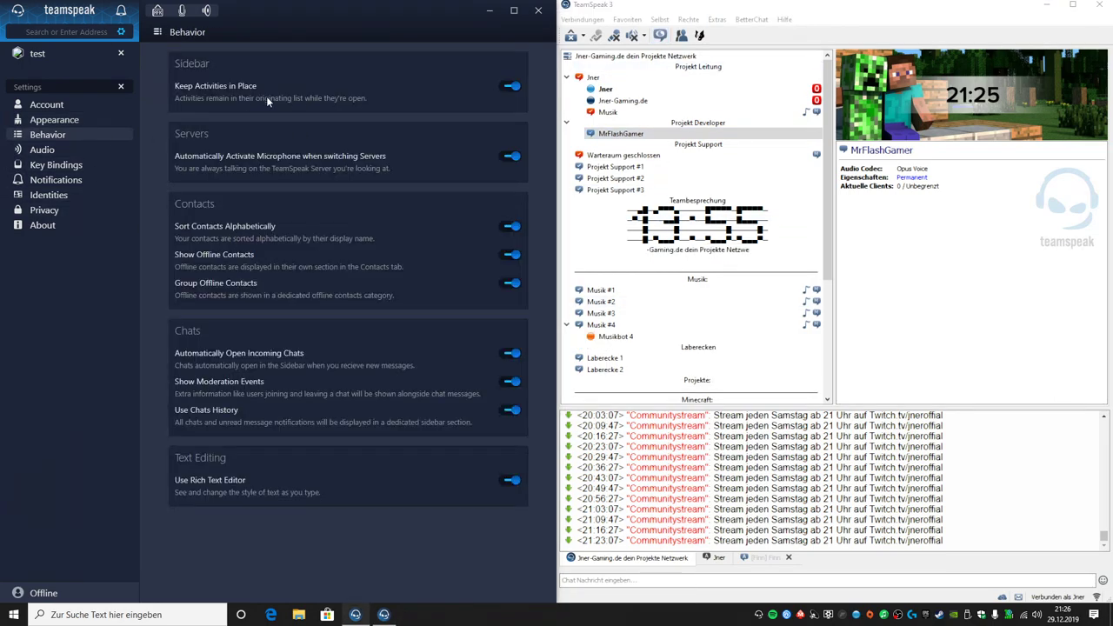
Step: Set the audio input to Mikrofon (Realtek High Definition Audio) and the output to Kopfhörer + Boxen (Realtek High Definition Audio)
{"action": "left_click", "coordinate": [85, 154]}
{"action": "left_click", "coordinate": [362, 107]}
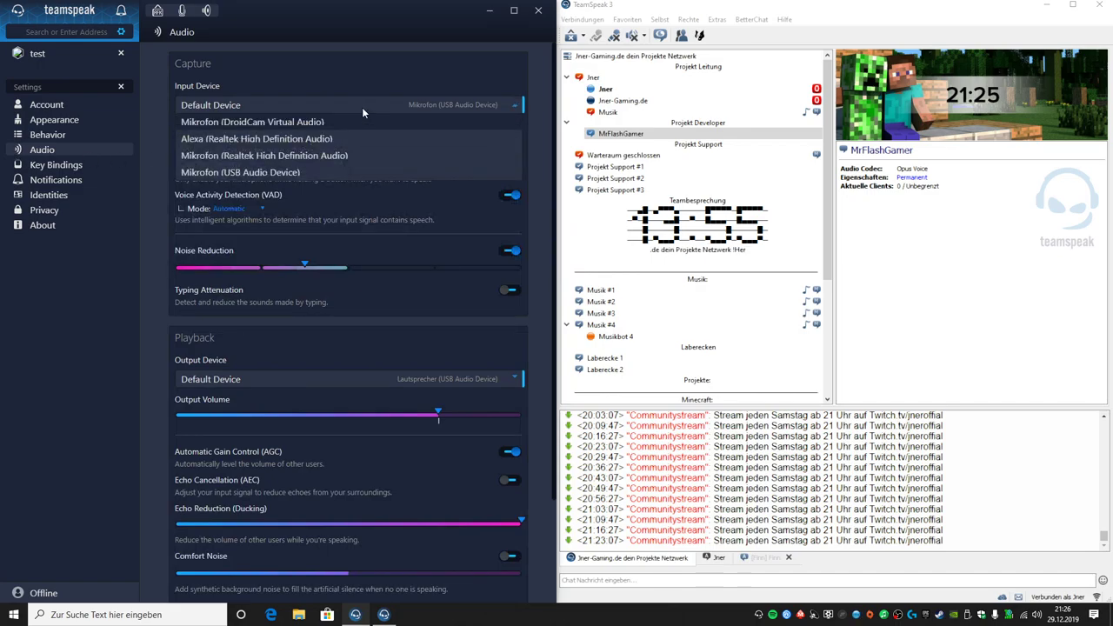
{"action": "left_click", "coordinate": [346, 155]}
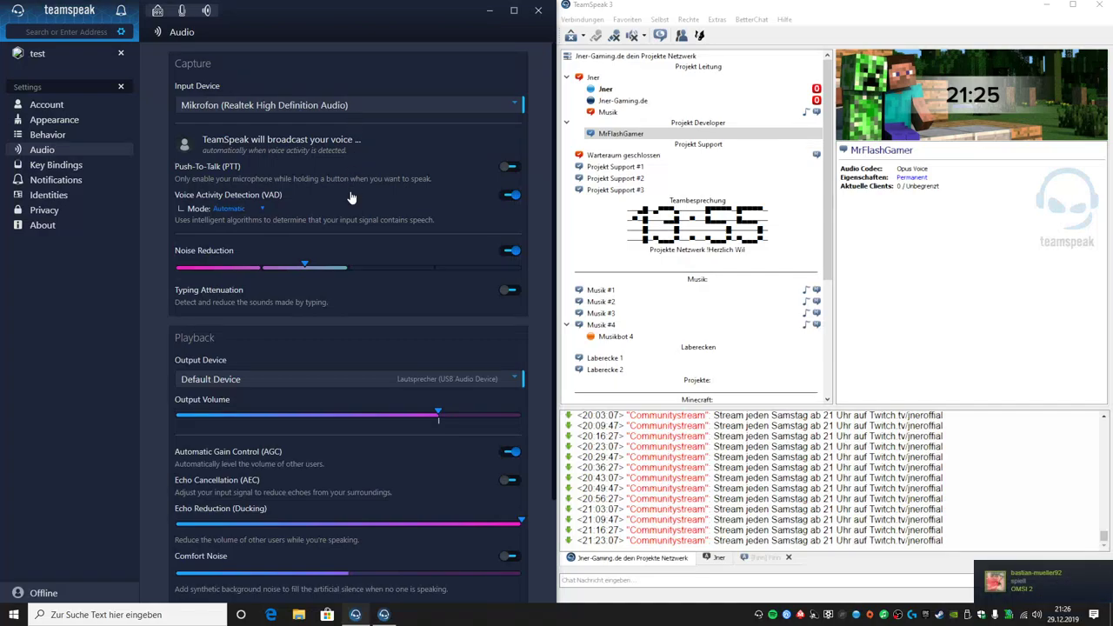
{"action": "scroll", "coordinate": [309, 313], "scroll_direction": "down", "scroll_amount": 1}
{"action": "left_click", "coordinate": [316, 300]}
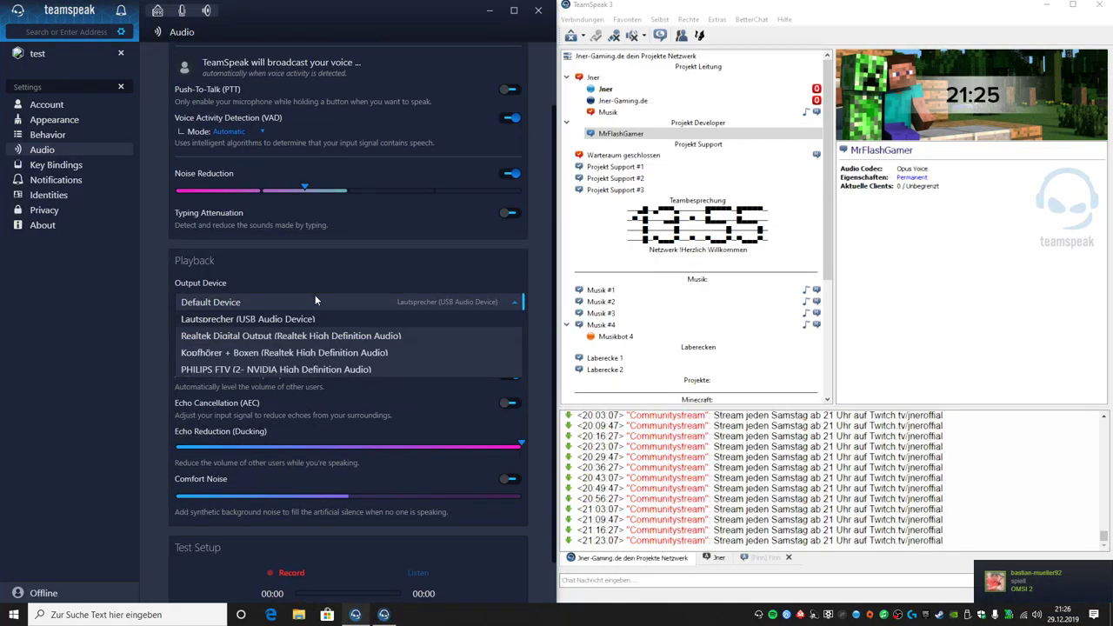
{"action": "left_click", "coordinate": [295, 352]}
{"action": "scroll", "coordinate": [294, 346], "scroll_direction": "down", "scroll_amount": 1}
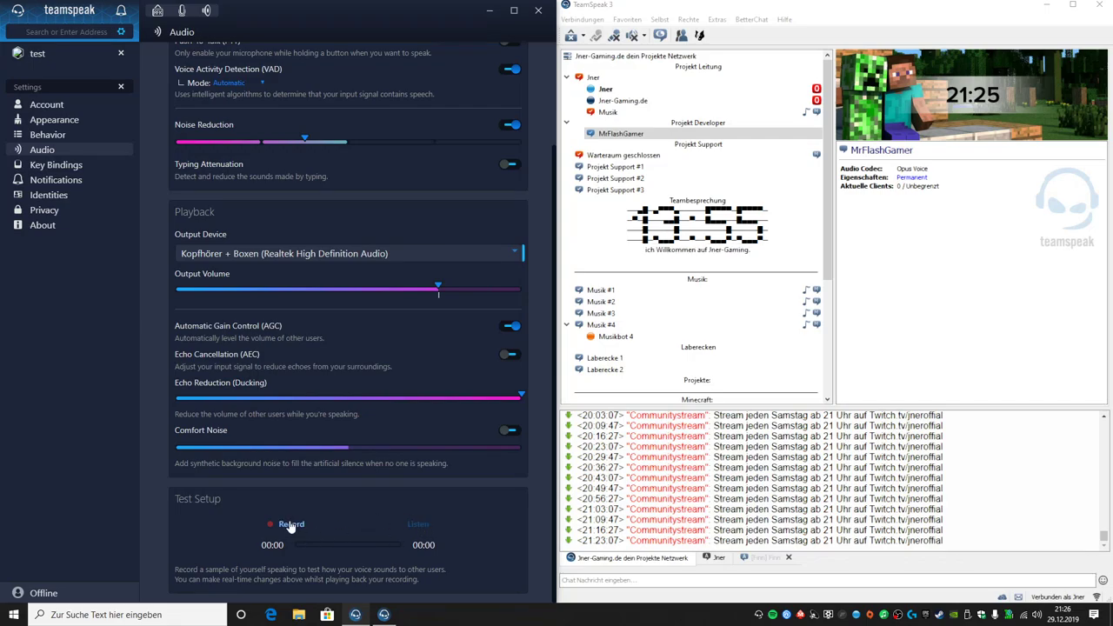
Step: Review the Key Bindings and Notifications settings, trying the play-when-muted option for the server connection sound and restoring normal playback
{"action": "left_click", "coordinate": [57, 166]}
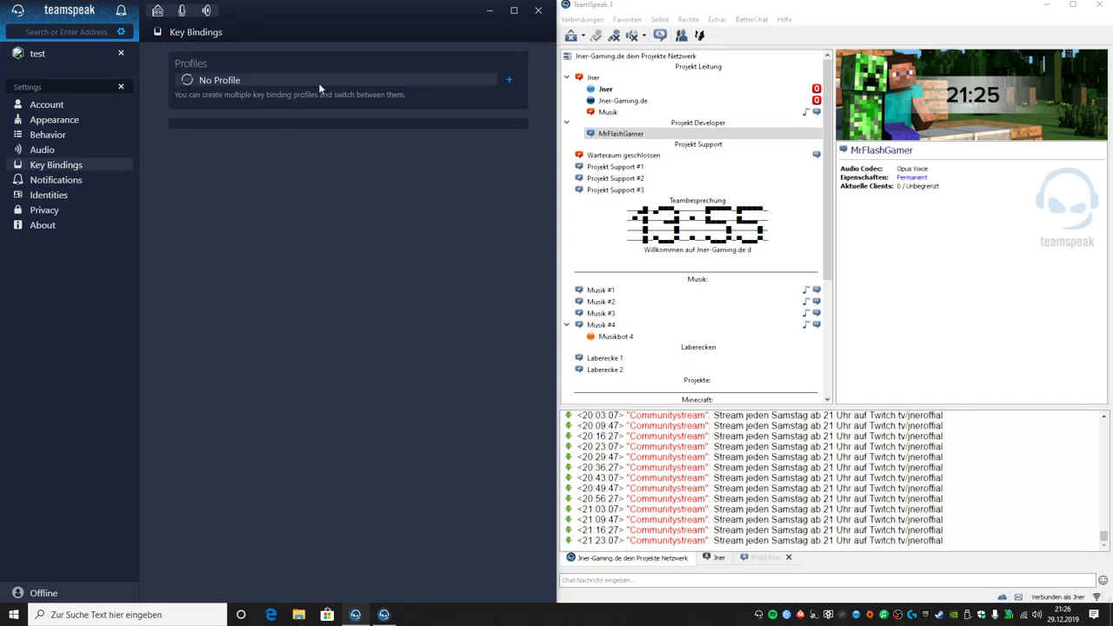
{"action": "left_click", "coordinate": [97, 188]}
{"action": "left_click", "coordinate": [97, 182]}
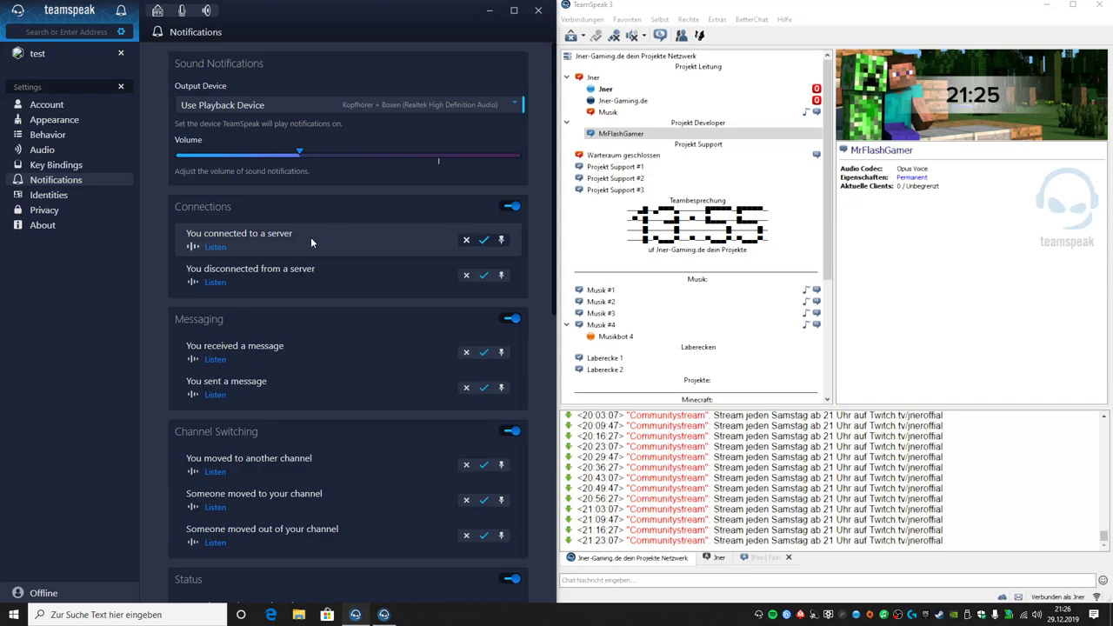
{"action": "left_click", "coordinate": [501, 241]}
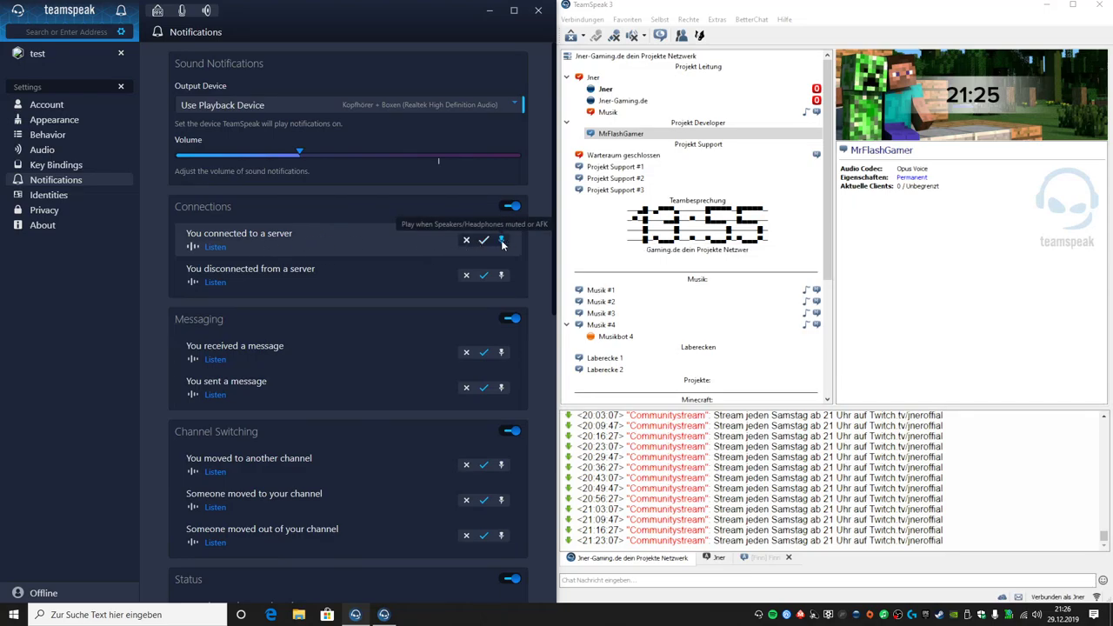
{"action": "left_click", "coordinate": [484, 240]}
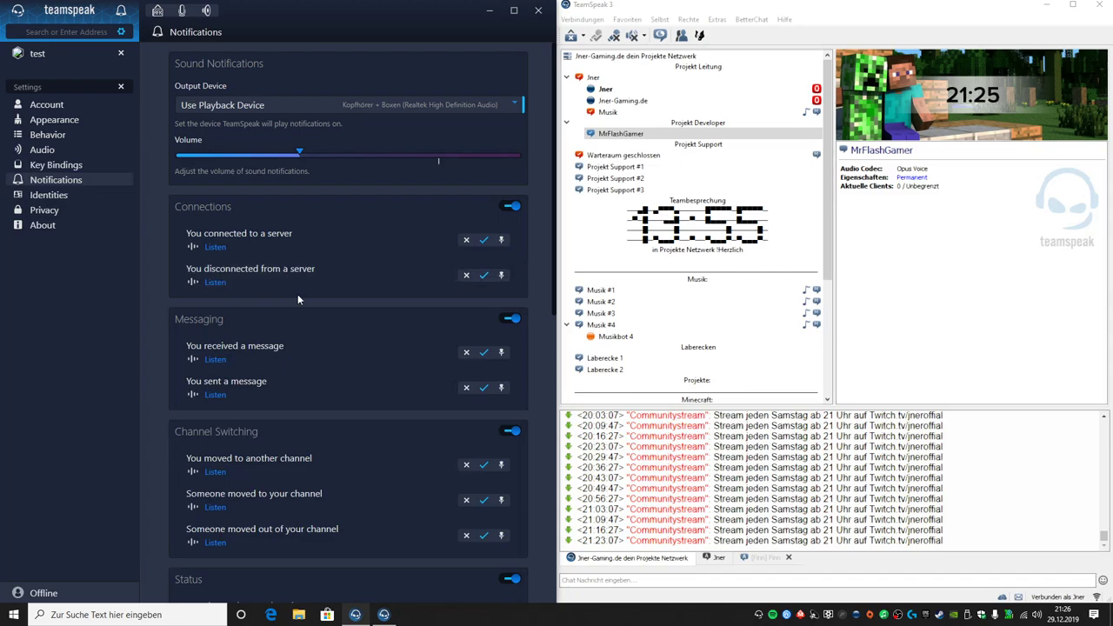
{"action": "scroll", "coordinate": [297, 294], "scroll_direction": "down", "scroll_amount": 2}
{"action": "scroll", "coordinate": [275, 274], "scroll_direction": "down", "scroll_amount": 2}
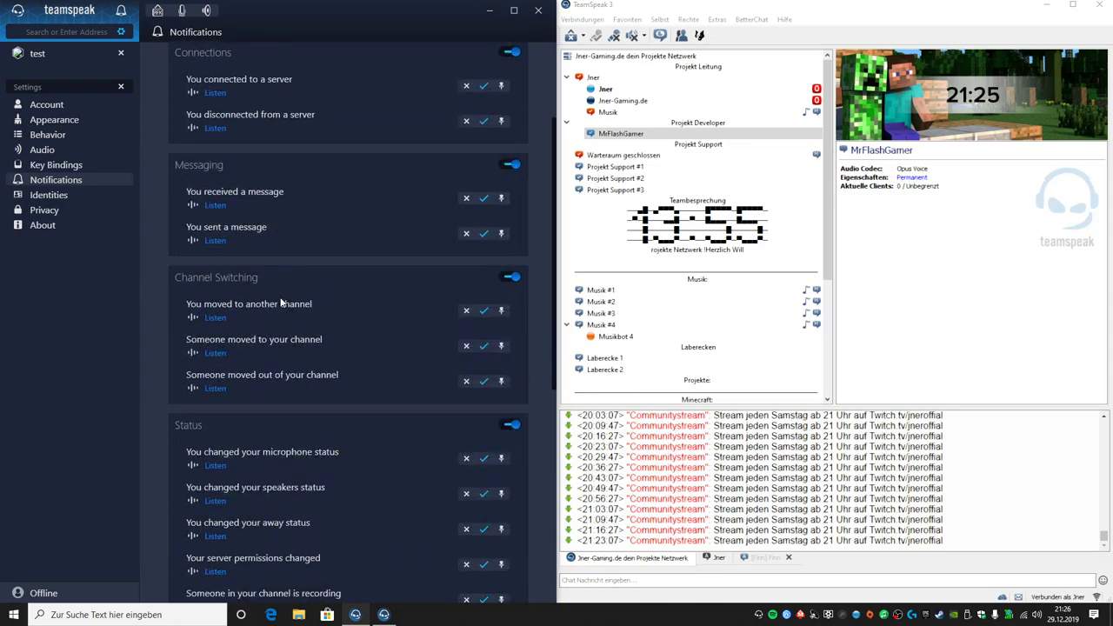
{"action": "scroll", "coordinate": [281, 305], "scroll_direction": "down", "scroll_amount": 10}
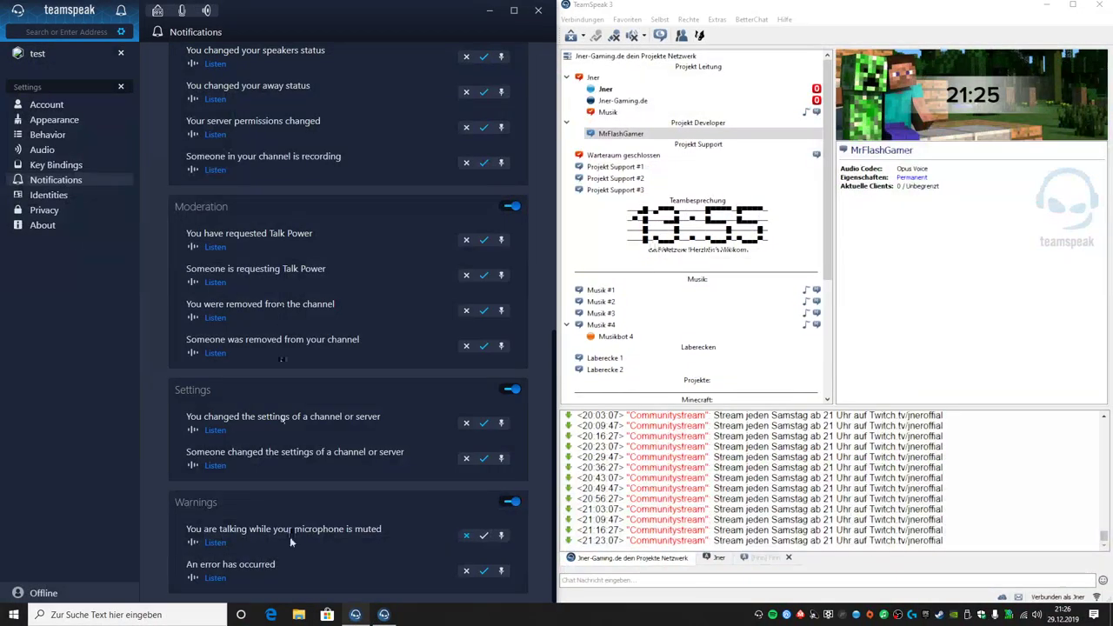
Step: Rename the default identity in the Identities settings to Jner
{"action": "left_click", "coordinate": [86, 190]}
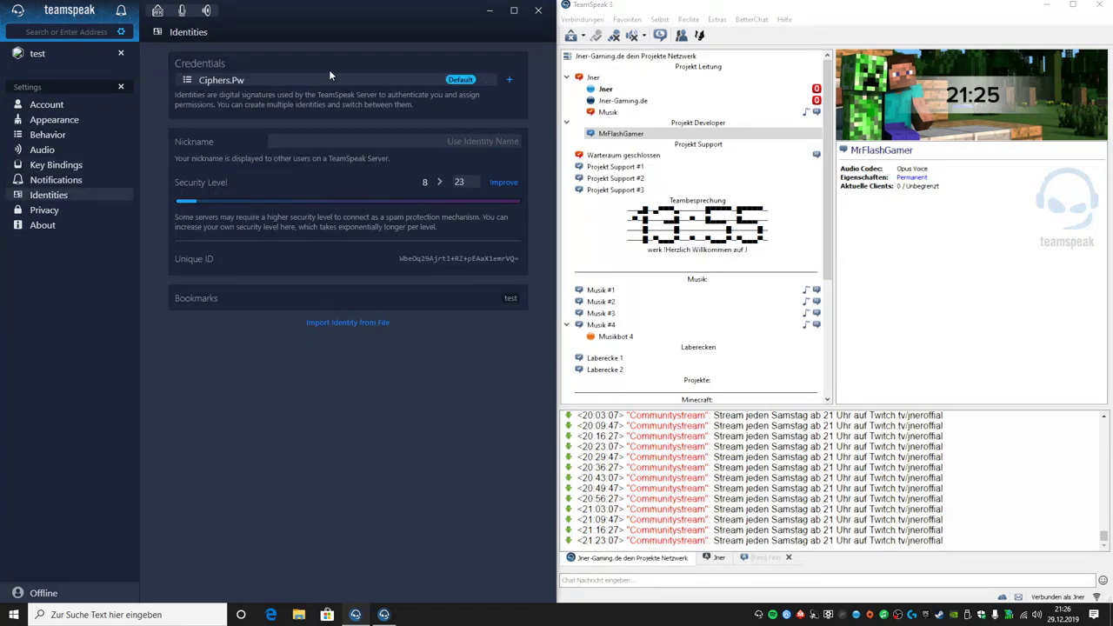
{"action": "left_click", "coordinate": [485, 79]}
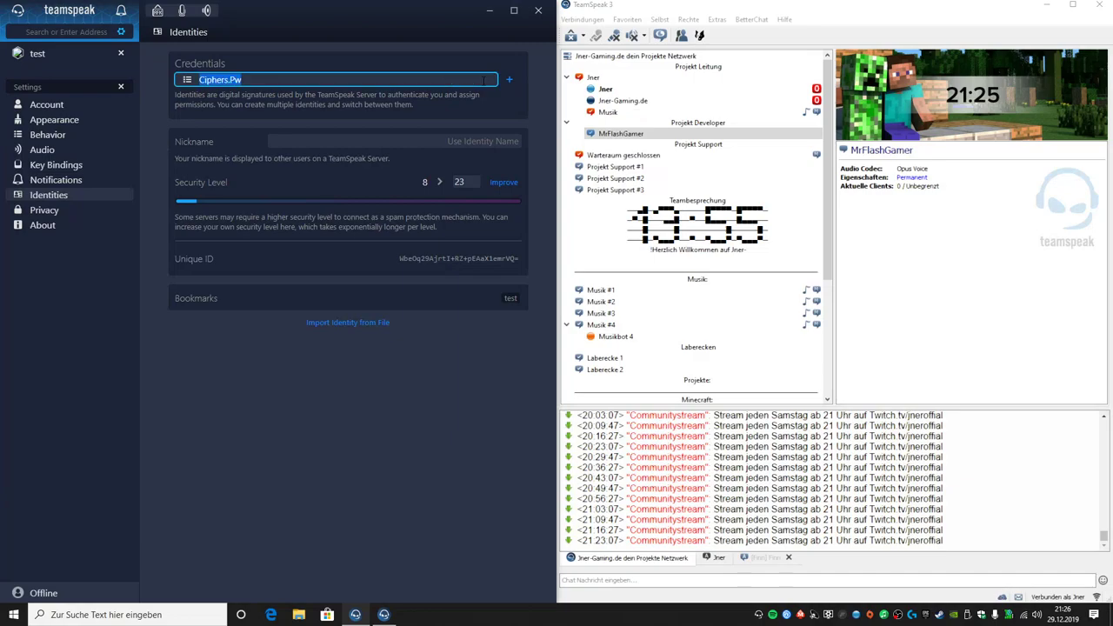
{"action": "type", "text": "jner"}
{"action": "key", "text": "Return"}
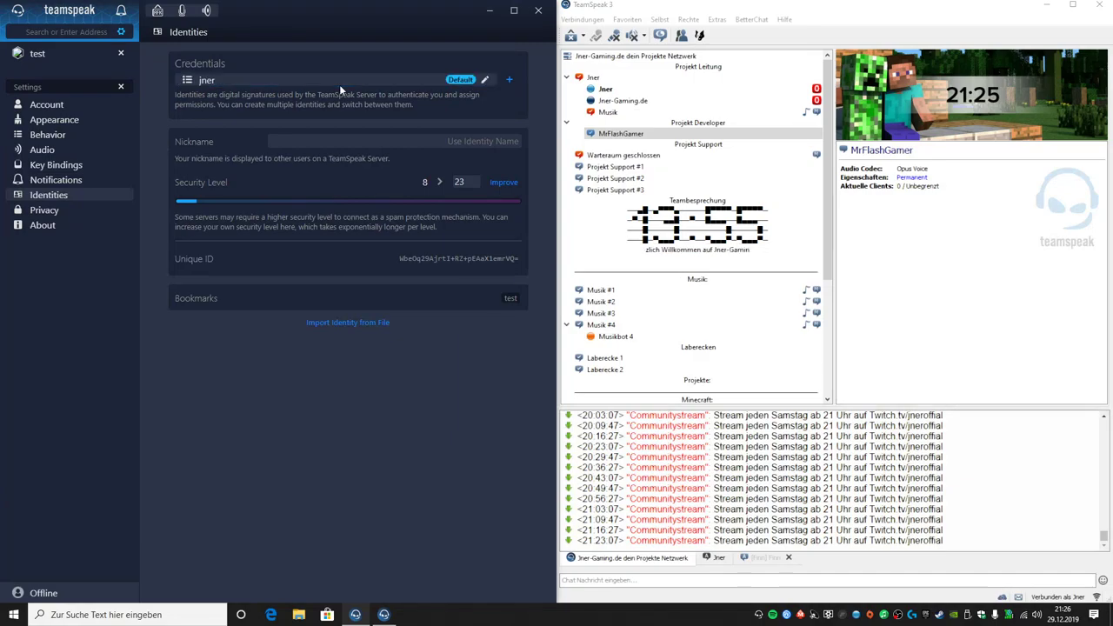
{"action": "left_click", "coordinate": [484, 79]}
{"action": "type", "text": "Jner"}
{"action": "key", "text": "Return"}
Step: View the Privacy, About and Account settings, and close the settings to return to the dashboard
{"action": "left_click", "coordinate": [95, 208]}
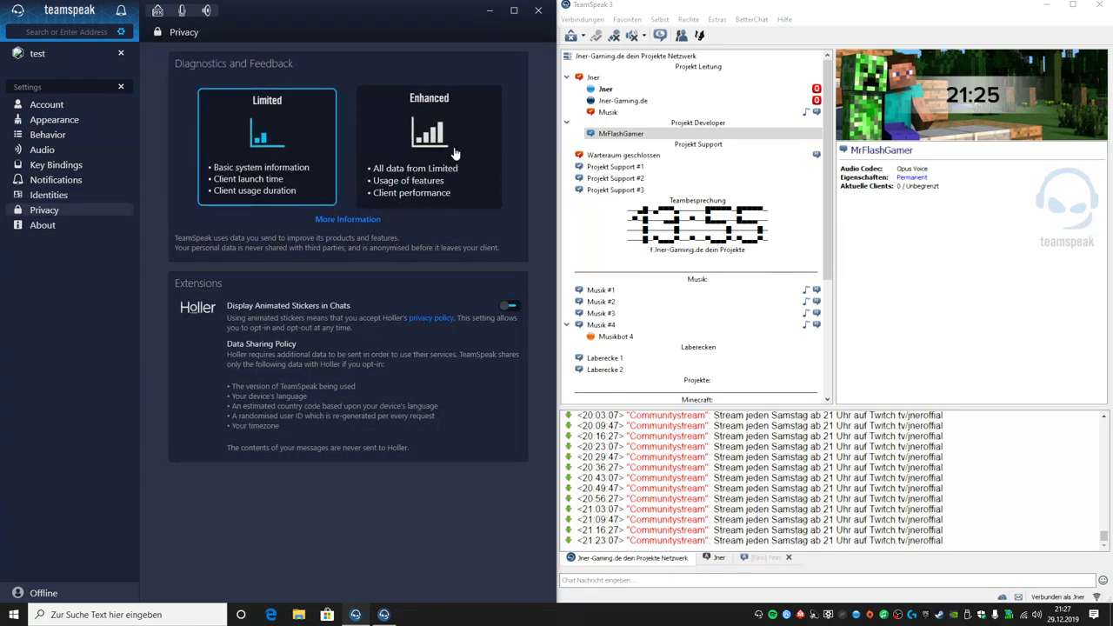
{"action": "left_click", "coordinate": [47, 225]}
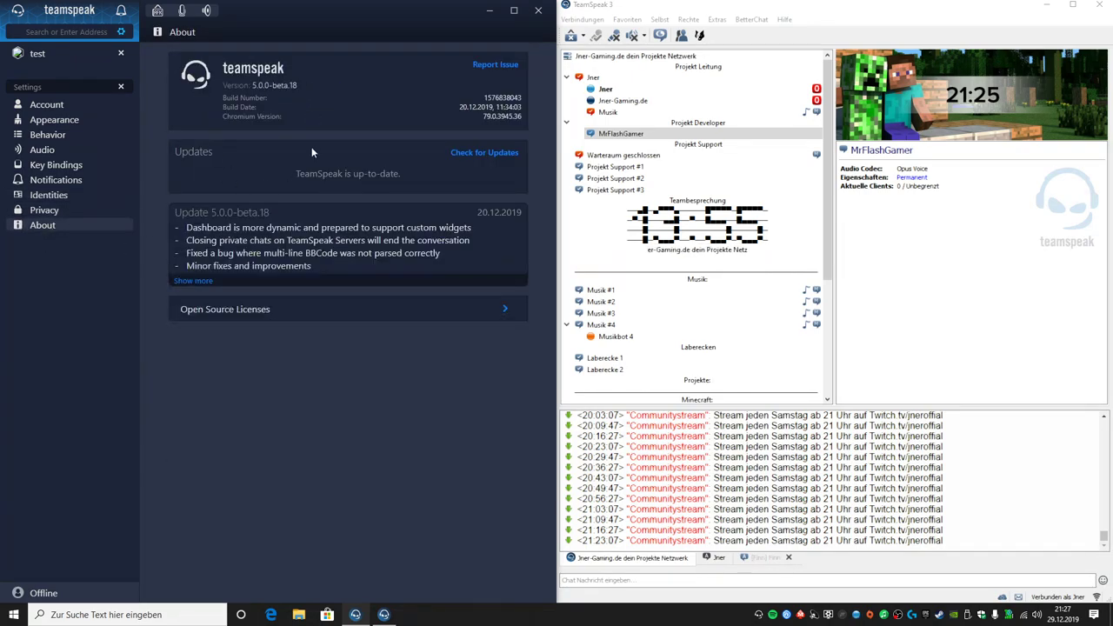
{"action": "left_click", "coordinate": [54, 119]}
{"action": "left_click", "coordinate": [62, 102]}
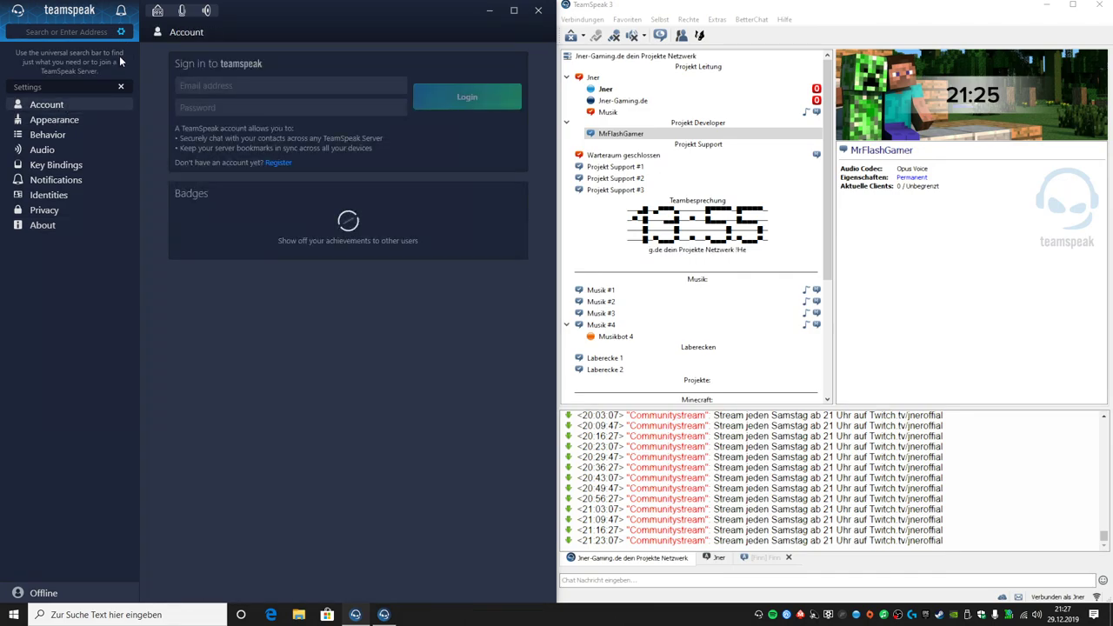
{"action": "left_click", "coordinate": [121, 86]}
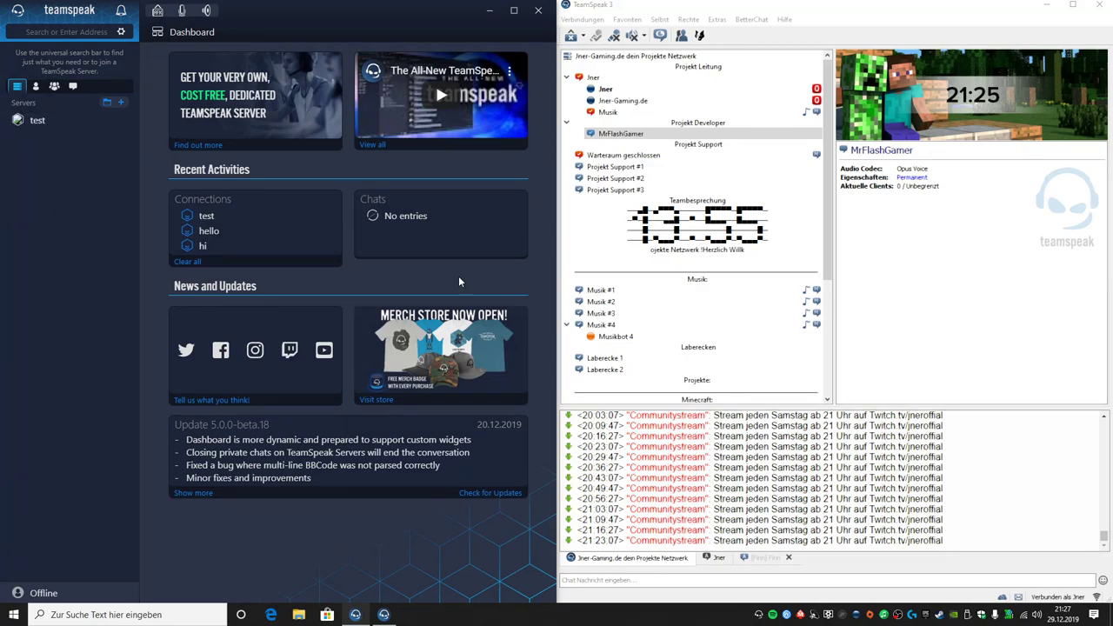
Step: Connect to the bookmarked test server in a new tab in TeamSpeak 3
{"action": "left_click", "coordinate": [626, 7]}
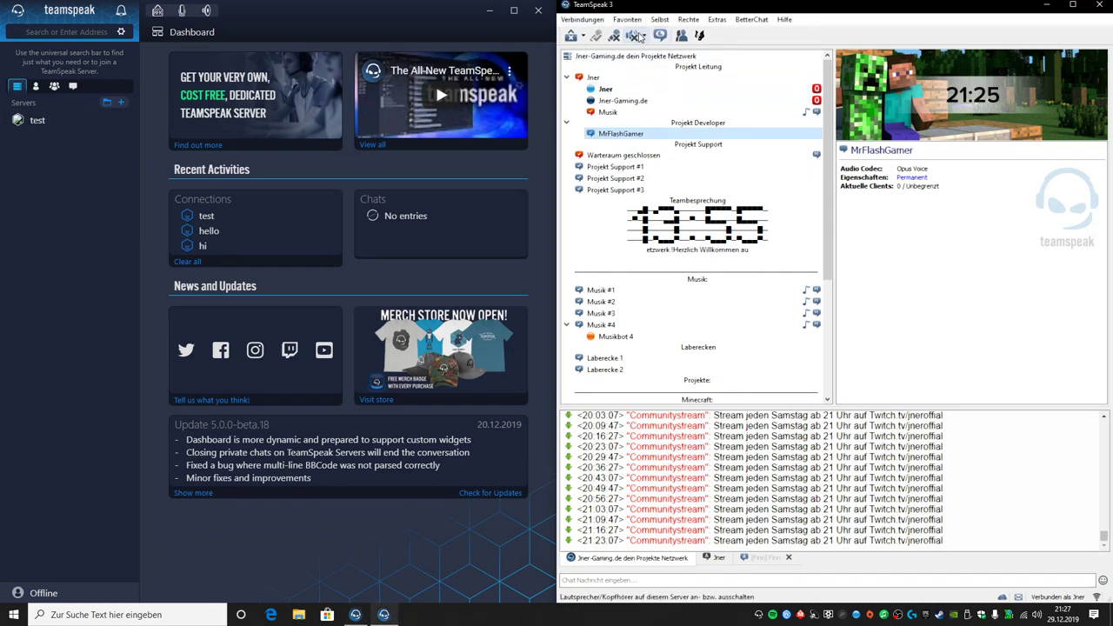
{"action": "left_click", "coordinate": [627, 19]}
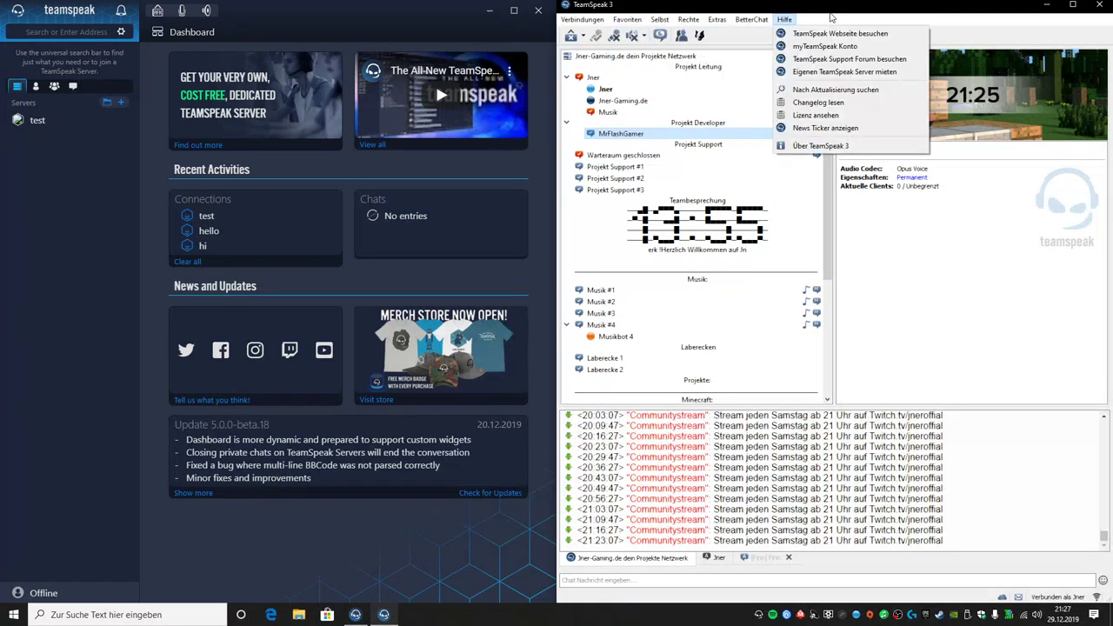
{"action": "left_click", "coordinate": [785, 20]}
{"action": "left_click", "coordinate": [627, 19]}
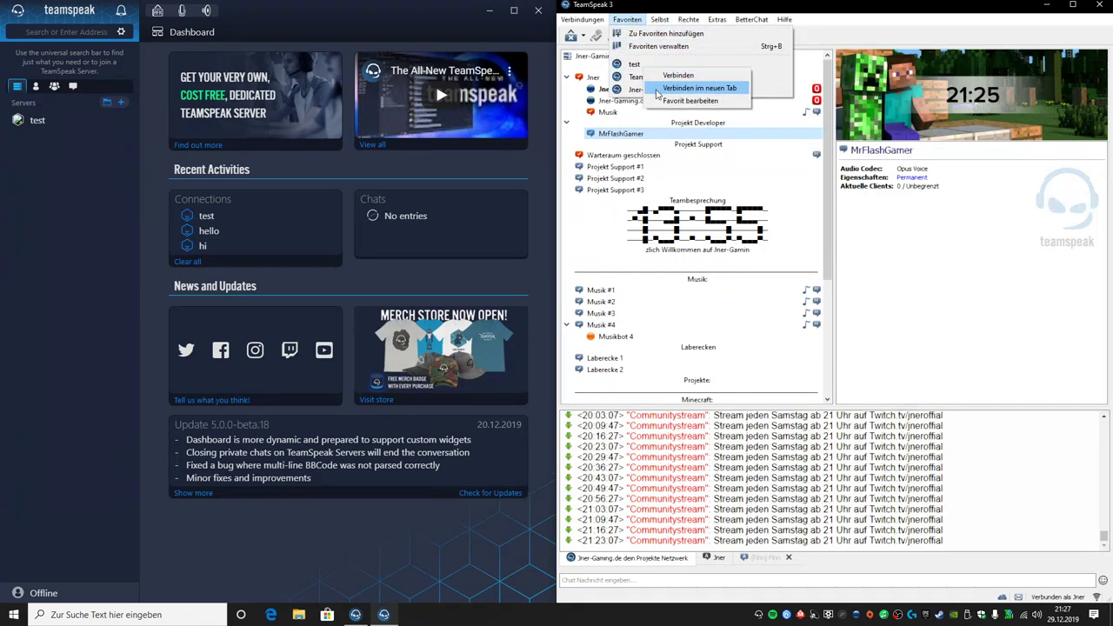
{"action": "left_click", "coordinate": [660, 90]}
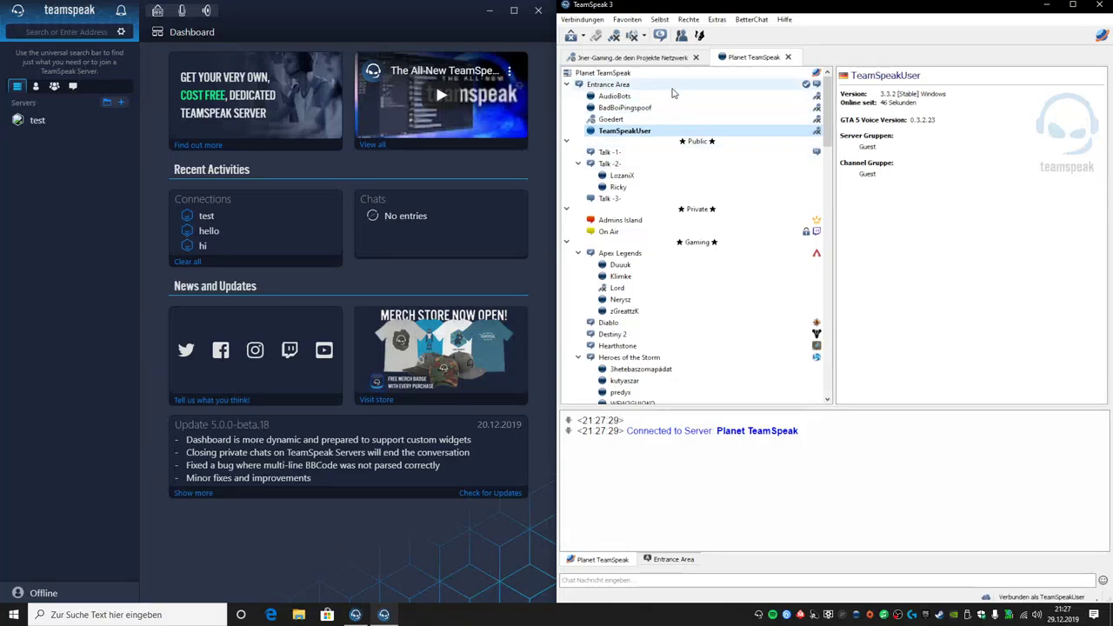
Step: Look over the Planet TeamSpeak channel tree and server details, and return to the Jner-Gaming.de server
{"action": "scroll", "coordinate": [670, 102], "scroll_direction": "down", "scroll_amount": 3}
{"action": "scroll", "coordinate": [672, 92], "scroll_direction": "up", "scroll_amount": 2}
{"action": "left_click", "coordinate": [671, 76]}
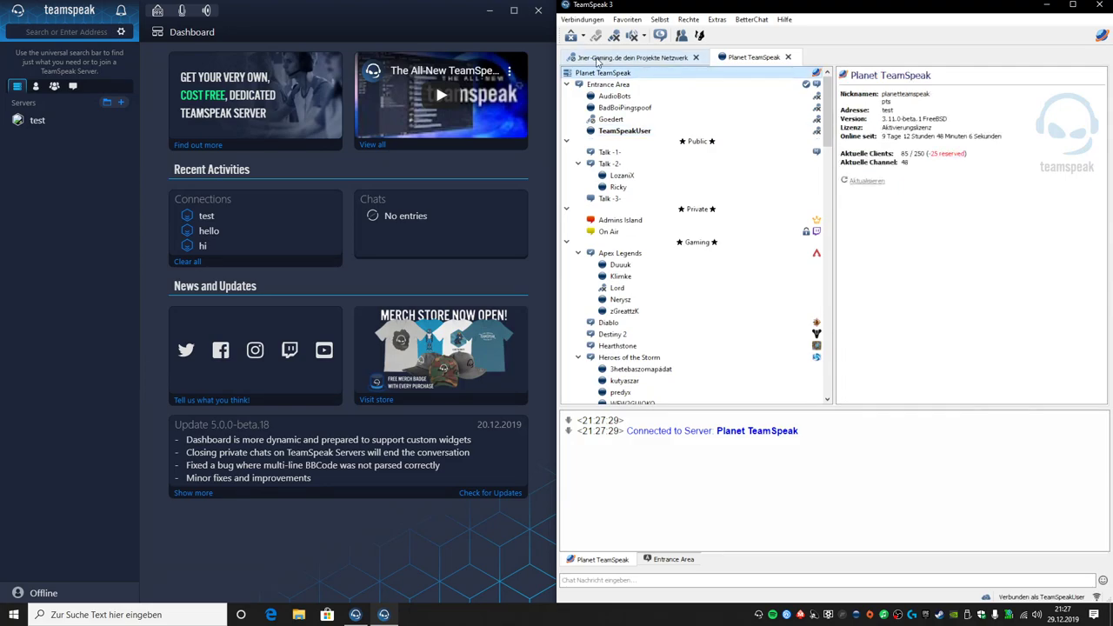
{"action": "left_click", "coordinate": [597, 59]}
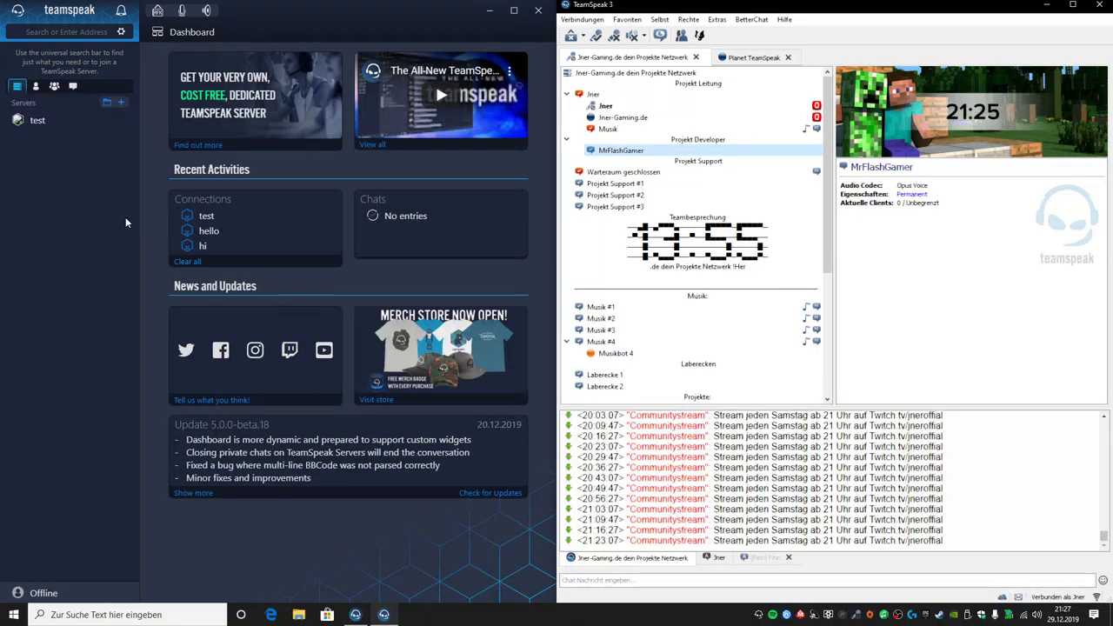
Step: Open and close the recent test and hello connections in the new client, and clear the recent connections list
{"action": "left_click", "coordinate": [110, 15]}
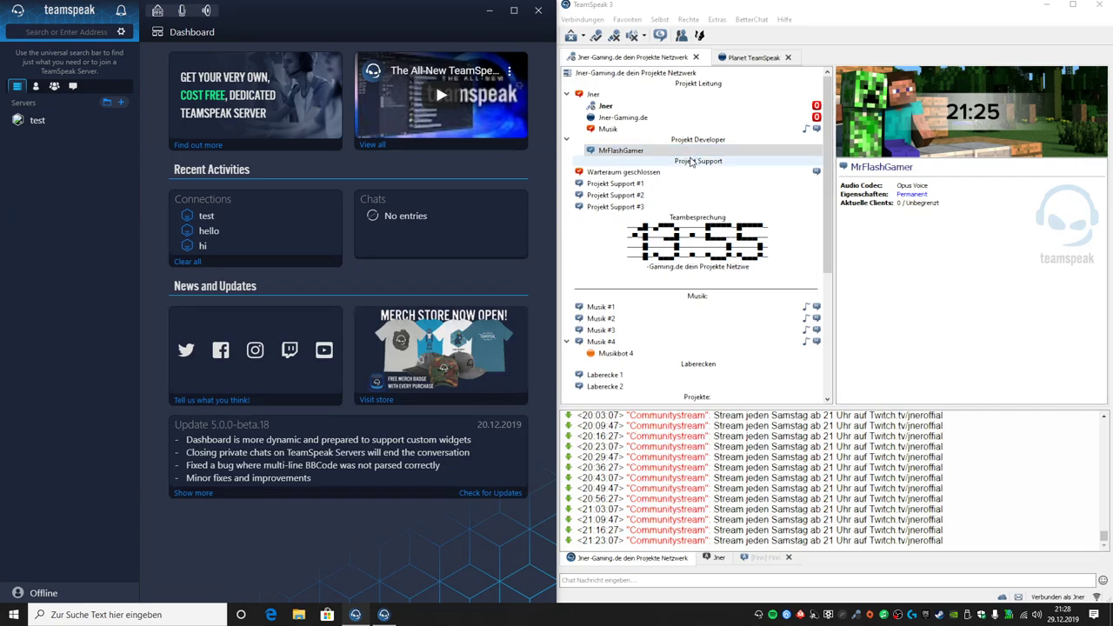
{"action": "left_click", "coordinate": [262, 216]}
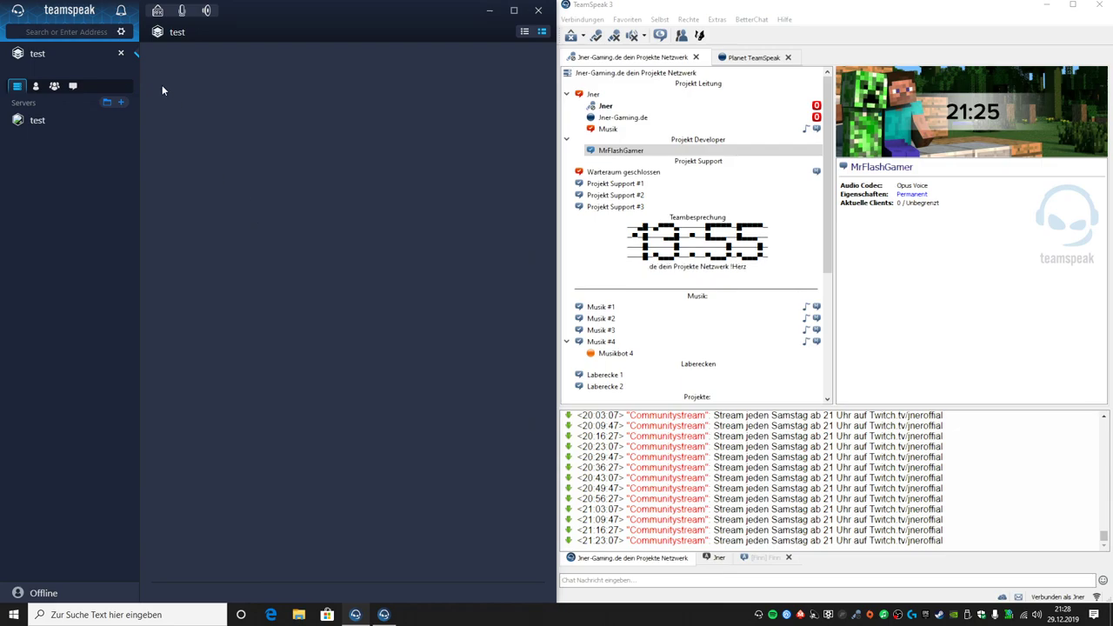
{"action": "left_click", "coordinate": [121, 53]}
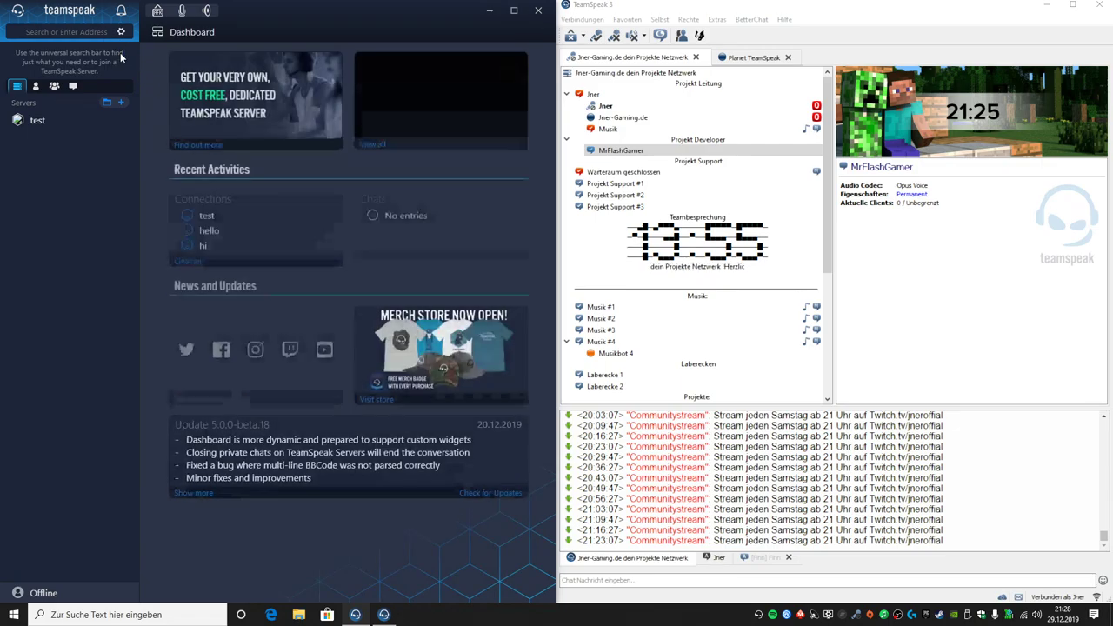
{"action": "left_click", "coordinate": [208, 230]}
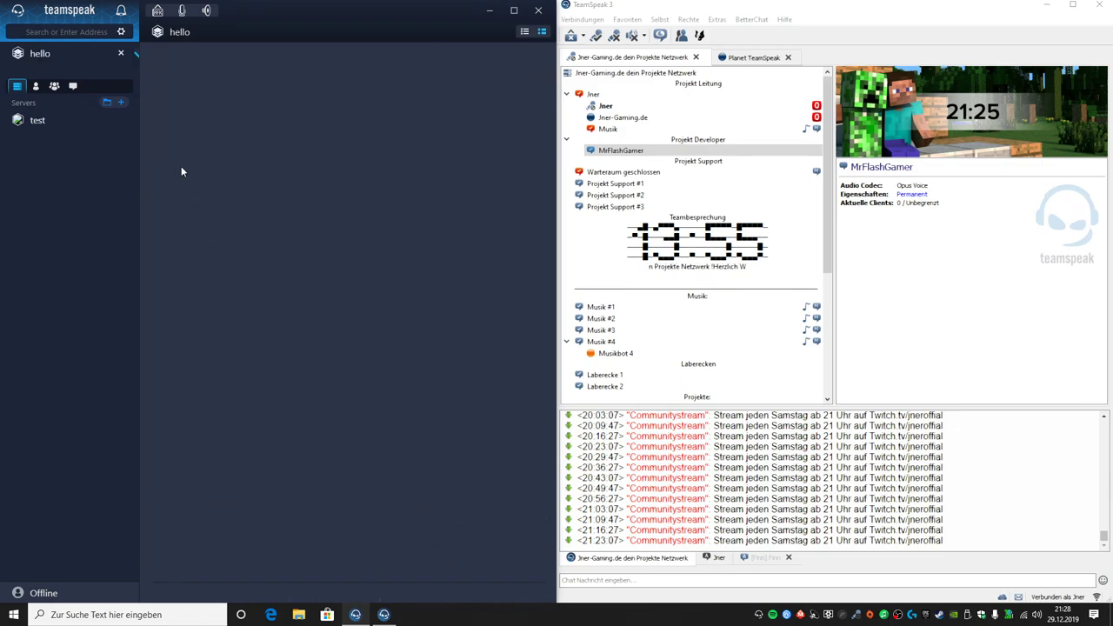
{"action": "left_click", "coordinate": [121, 53]}
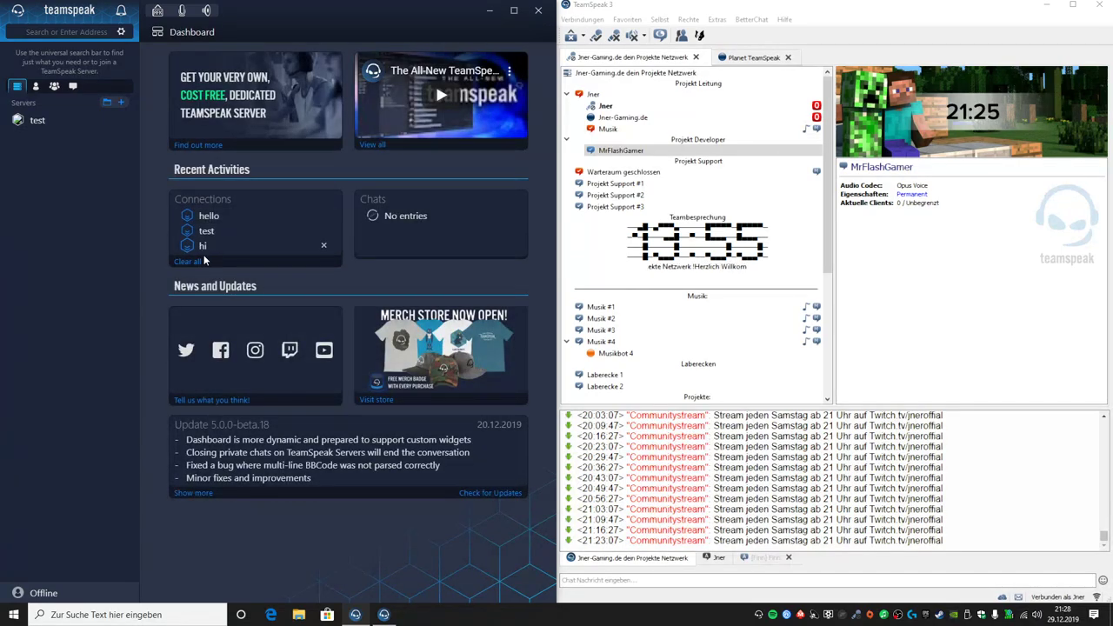
{"action": "left_click", "coordinate": [188, 261]}
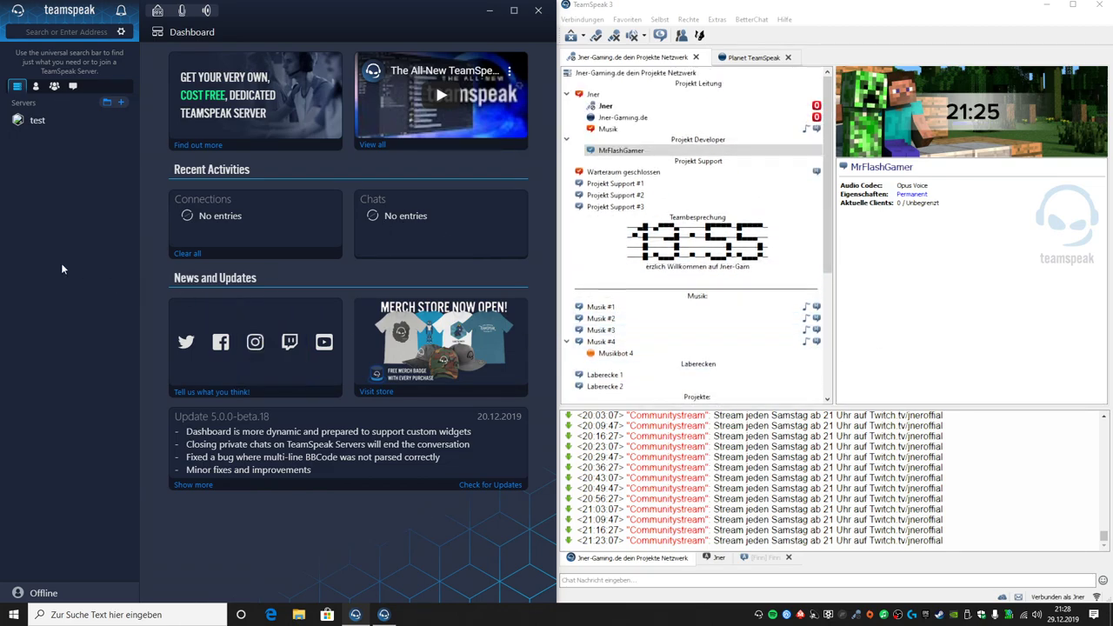
Step: View the new client's group chats, contacts and chats history sections, and return to the servers list
{"action": "left_click", "coordinate": [54, 87]}
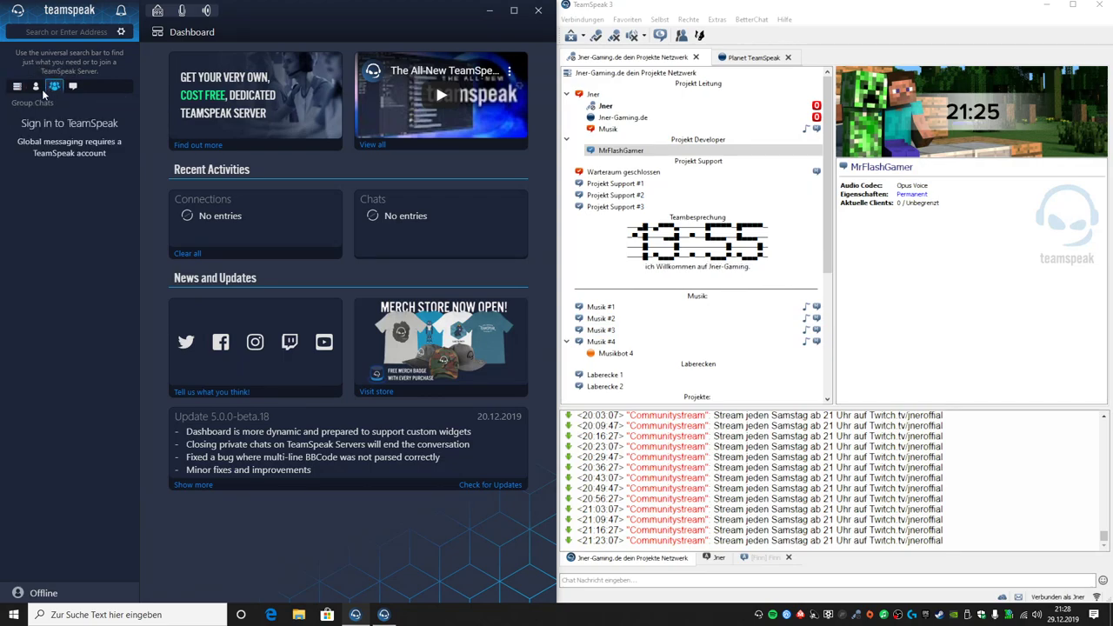
{"action": "left_click", "coordinate": [34, 86]}
{"action": "left_click", "coordinate": [78, 89]}
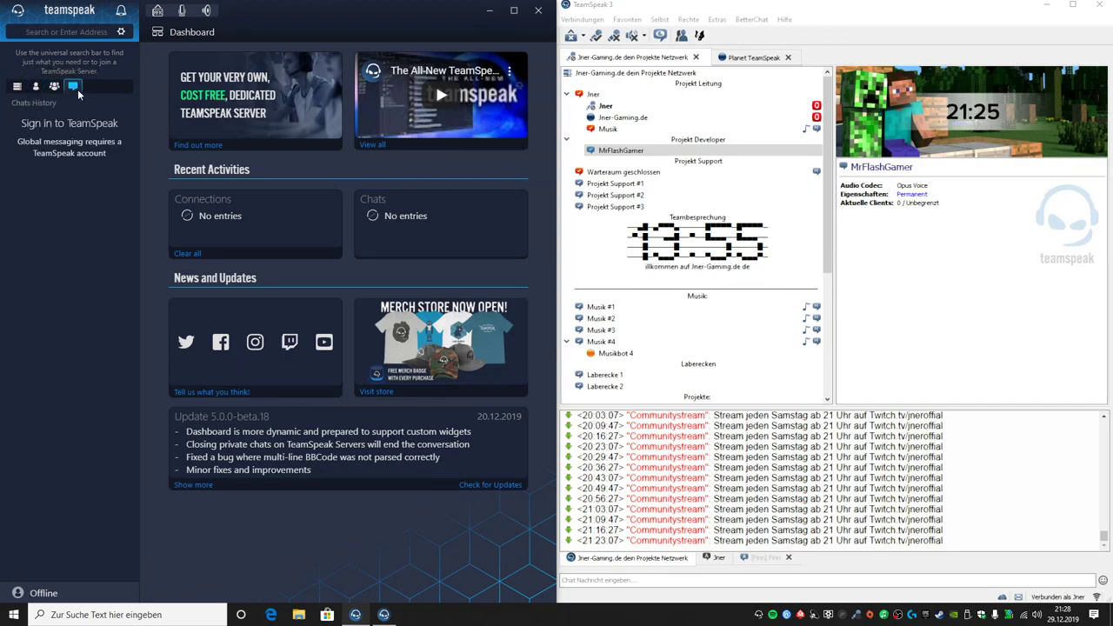
{"action": "left_click", "coordinate": [14, 87]}
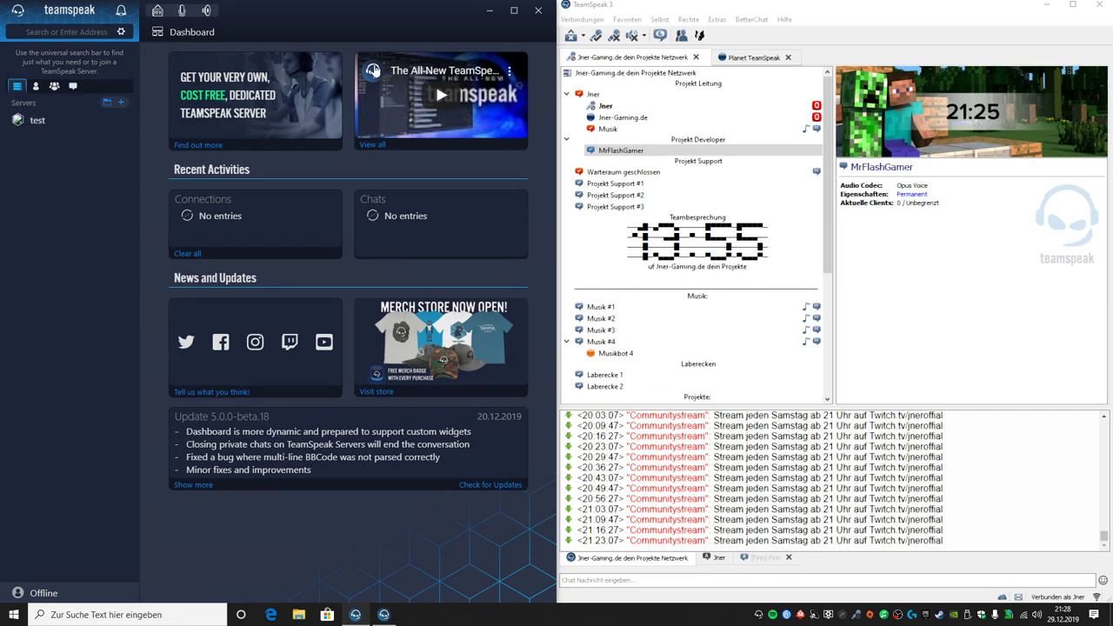
Step: Close TeamSpeak 3 and maximize the new TeamSpeak client's window
{"action": "key", "text": "alt+F4"}
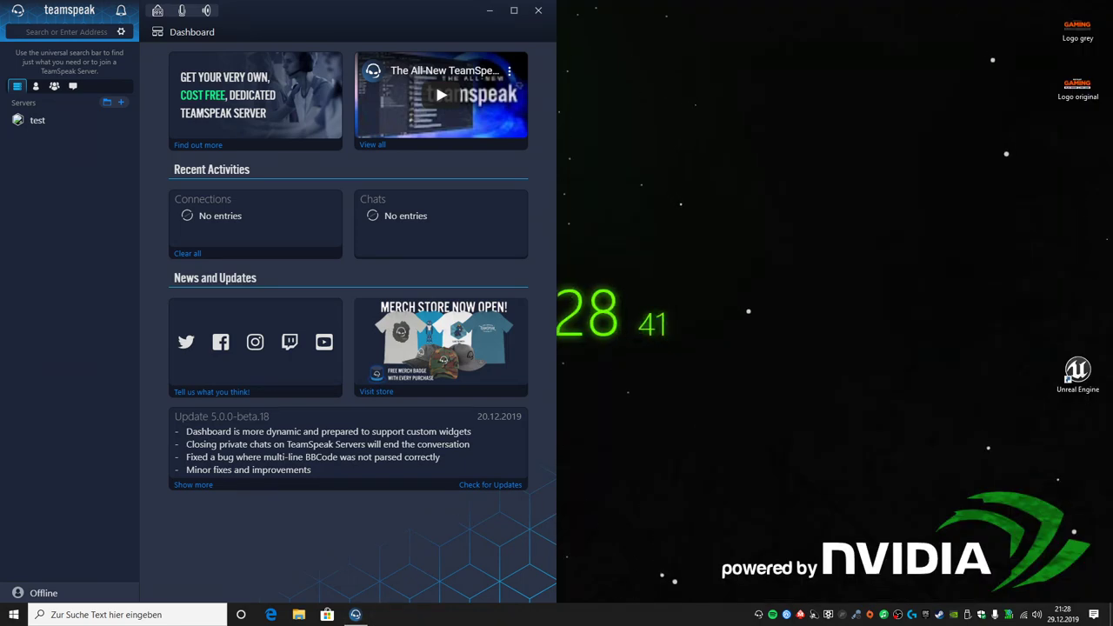
{"action": "left_click_drag", "start_coordinate": [350, 12], "coordinate": [561, 5]}
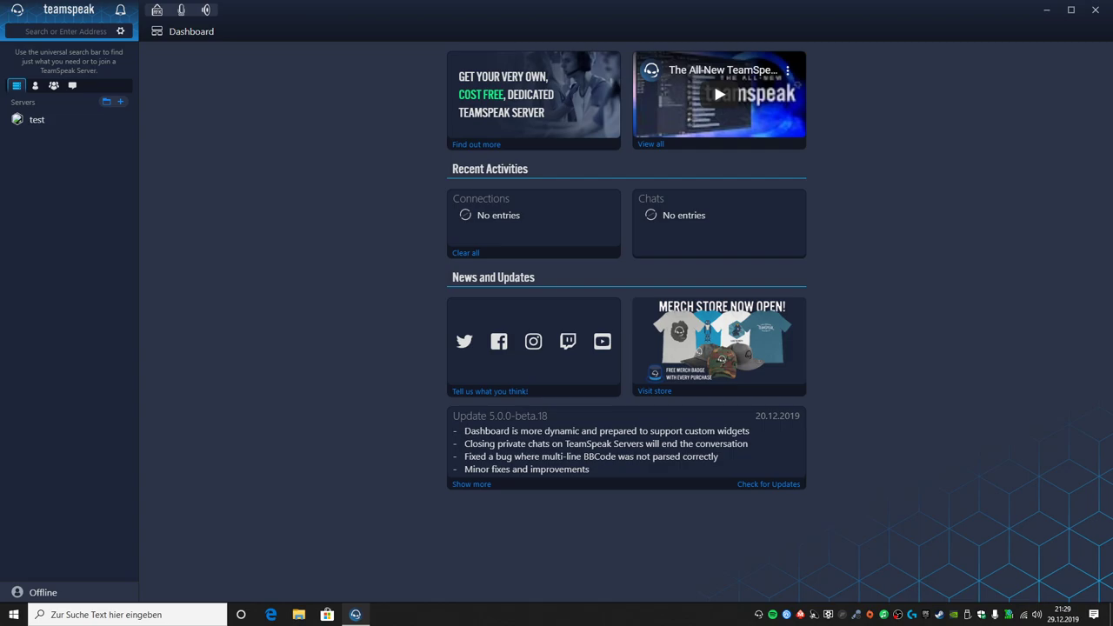
Step: Switch to Google Chrome and open the Instant Gaming website at instant-gaming.com/de
{"action": "left_click", "coordinate": [131, 614]}
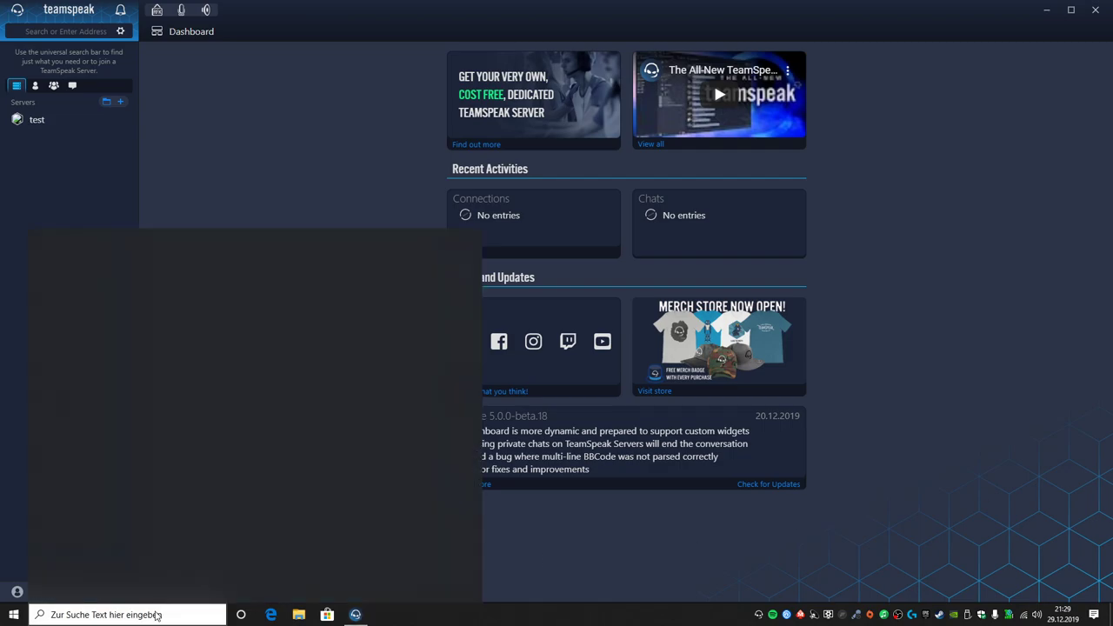
{"action": "left_click", "coordinate": [156, 613]}
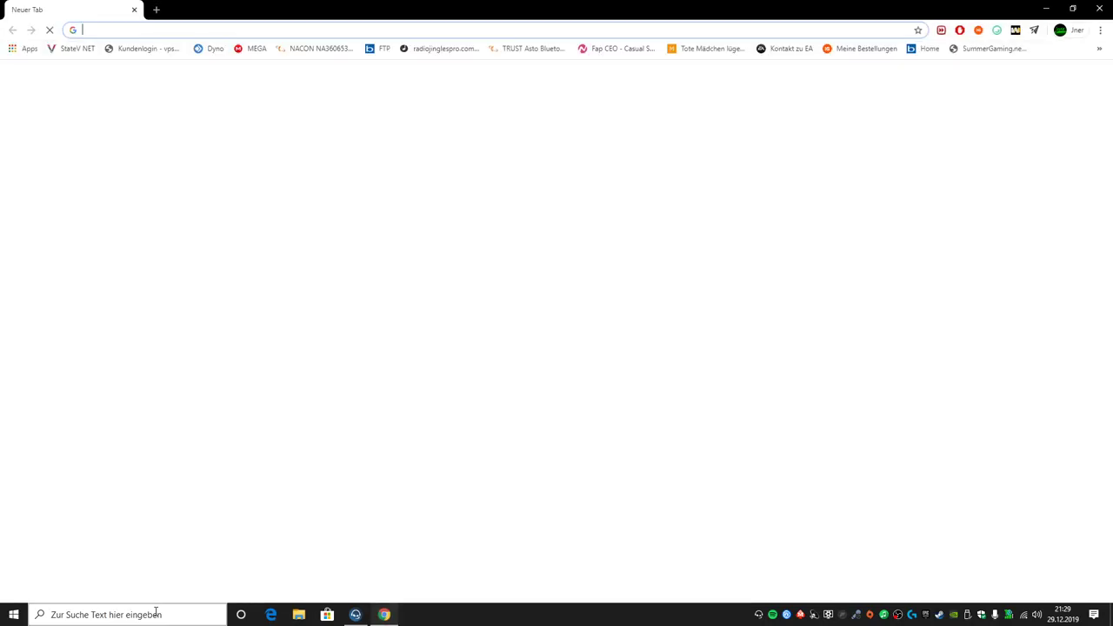
{"action": "type", "text": "ins"}
{"action": "key", "text": "Return"}
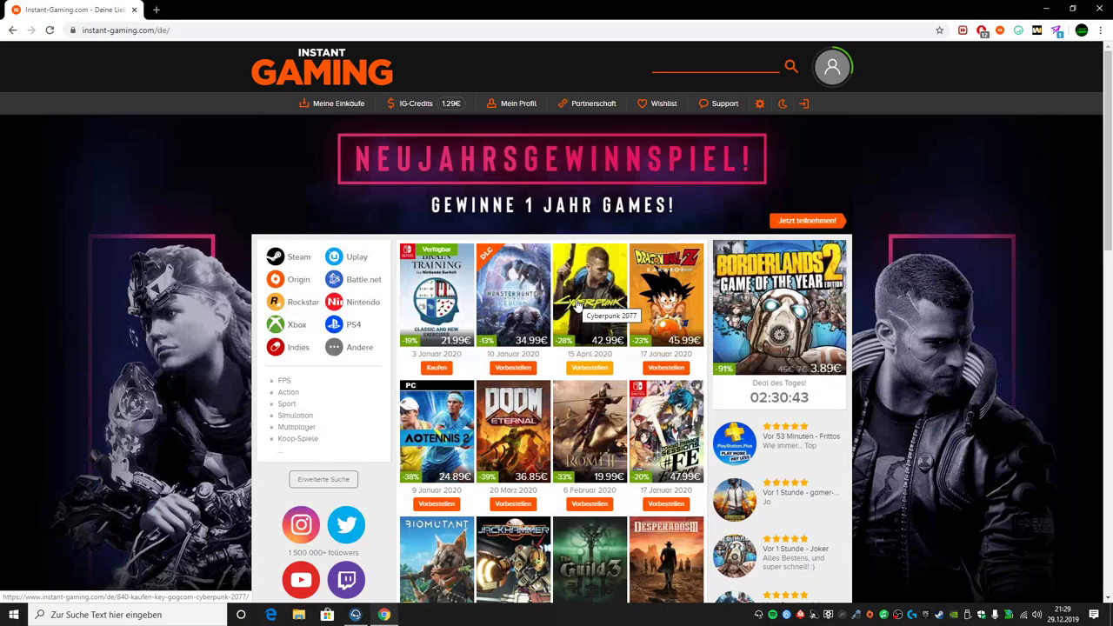
Step: Look over the Instant Gaming home page, from the preorders and bestsellers down to the new games and payment options
{"action": "scroll", "coordinate": [577, 305], "scroll_direction": "down", "scroll_amount": 1}
{"action": "scroll", "coordinate": [562, 201], "scroll_direction": "down", "scroll_amount": 1}
{"action": "scroll", "coordinate": [562, 201], "scroll_direction": "down", "scroll_amount": 2}
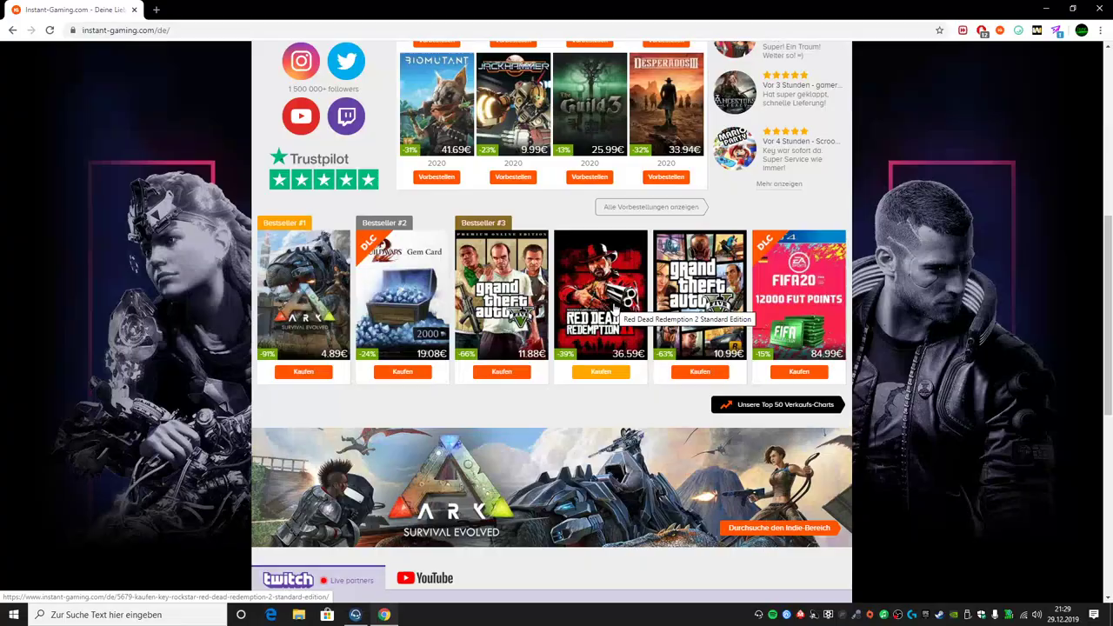
{"action": "scroll", "coordinate": [614, 309], "scroll_direction": "down", "scroll_amount": 5}
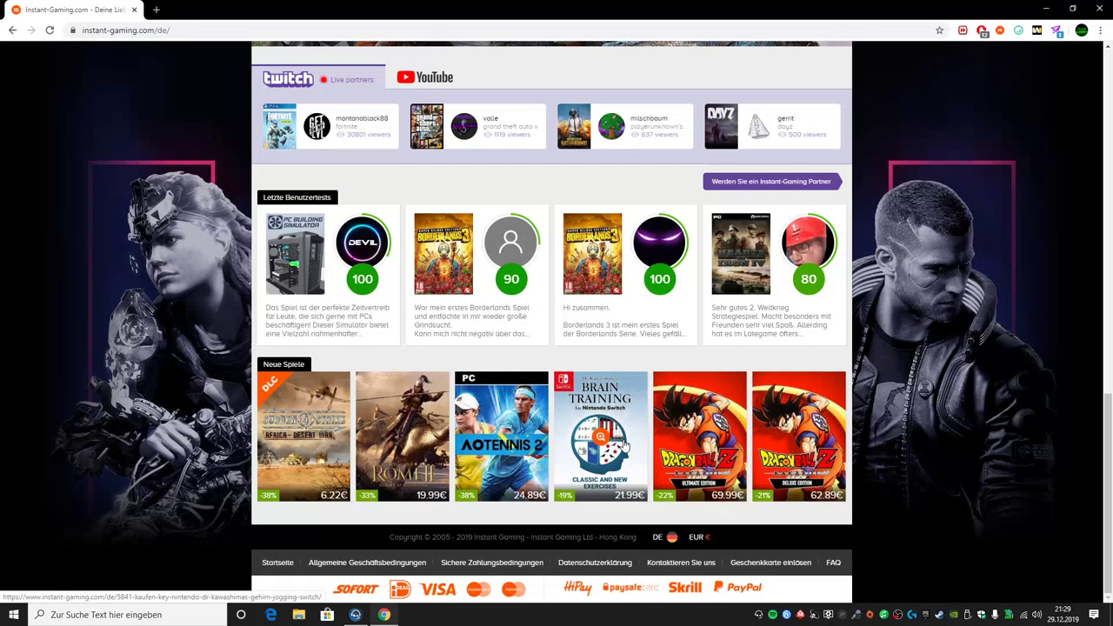
{"action": "scroll", "coordinate": [623, 444], "scroll_direction": "up", "scroll_amount": 6}
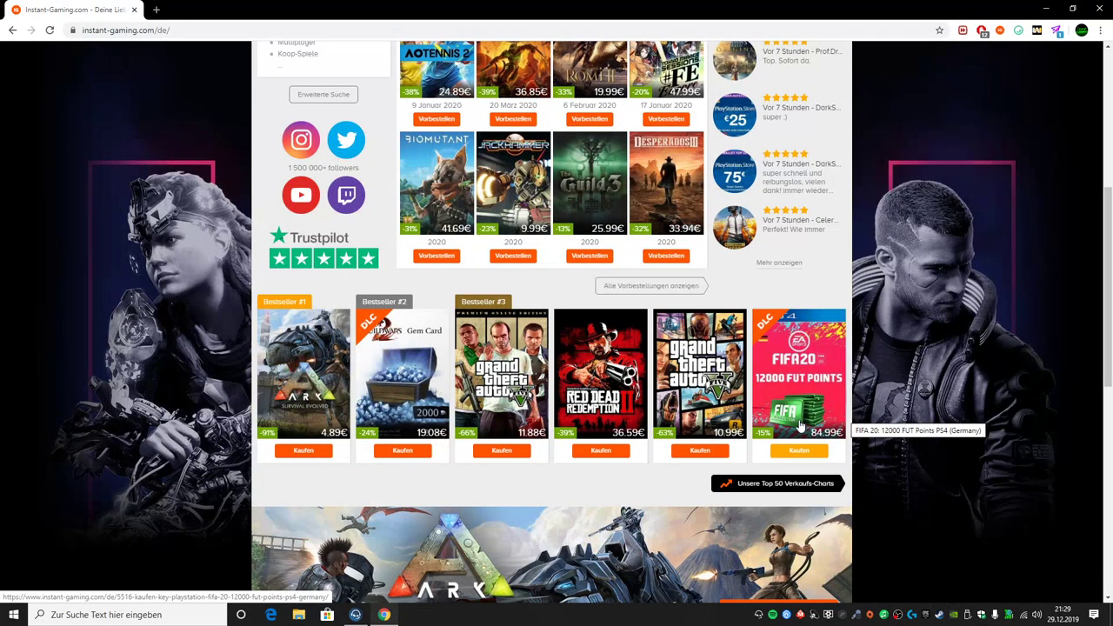
{"action": "scroll", "coordinate": [801, 424], "scroll_direction": "up", "scroll_amount": 5}
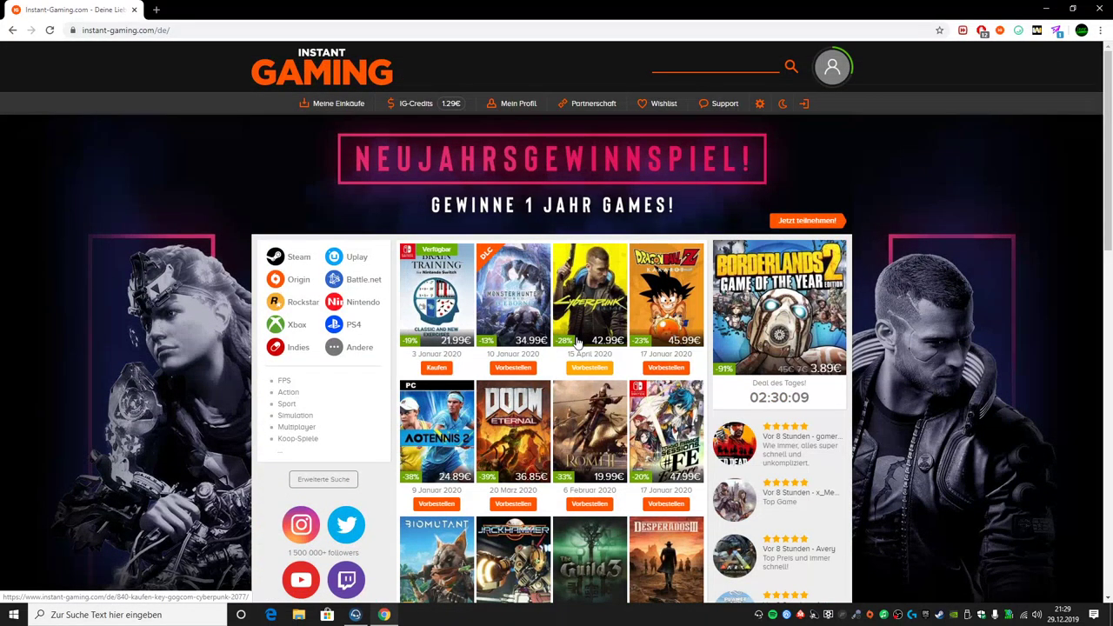
Step: Open the store's "Andere" platform category and look over the games listed by popularity
{"action": "scroll", "coordinate": [577, 342], "scroll_direction": "down", "scroll_amount": 2}
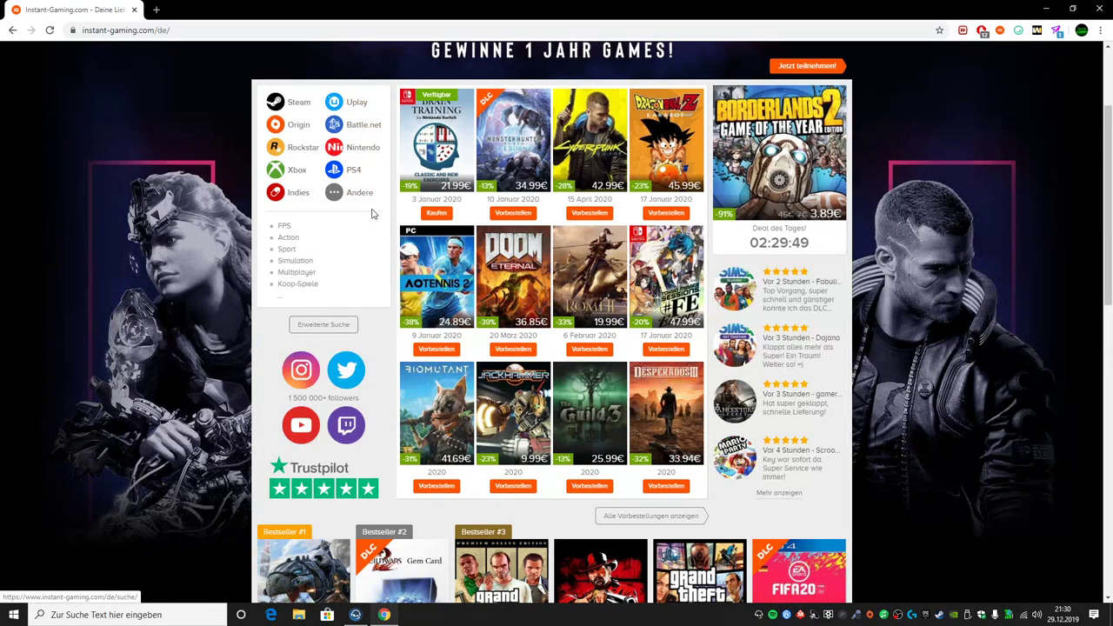
{"action": "left_click", "coordinate": [368, 192]}
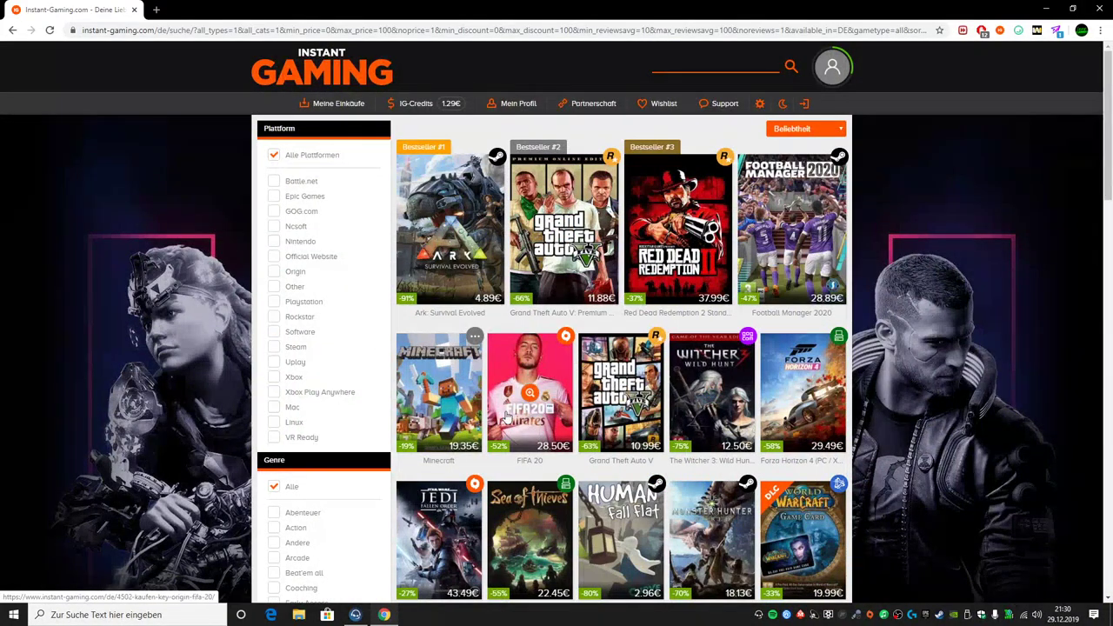
{"action": "scroll", "coordinate": [709, 415], "scroll_direction": "down", "scroll_amount": 2}
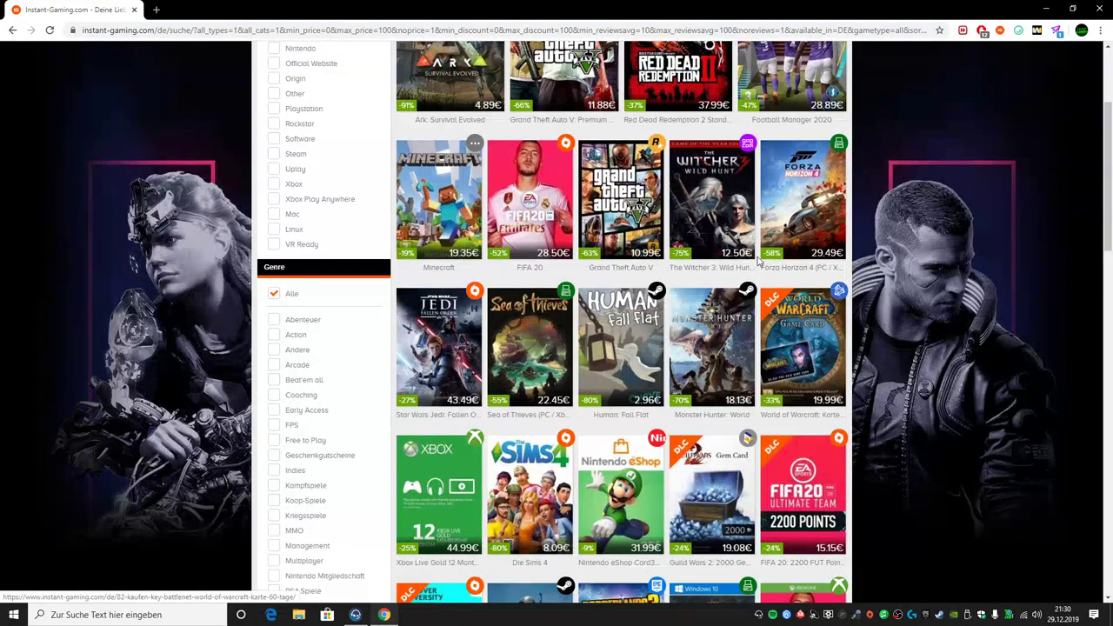